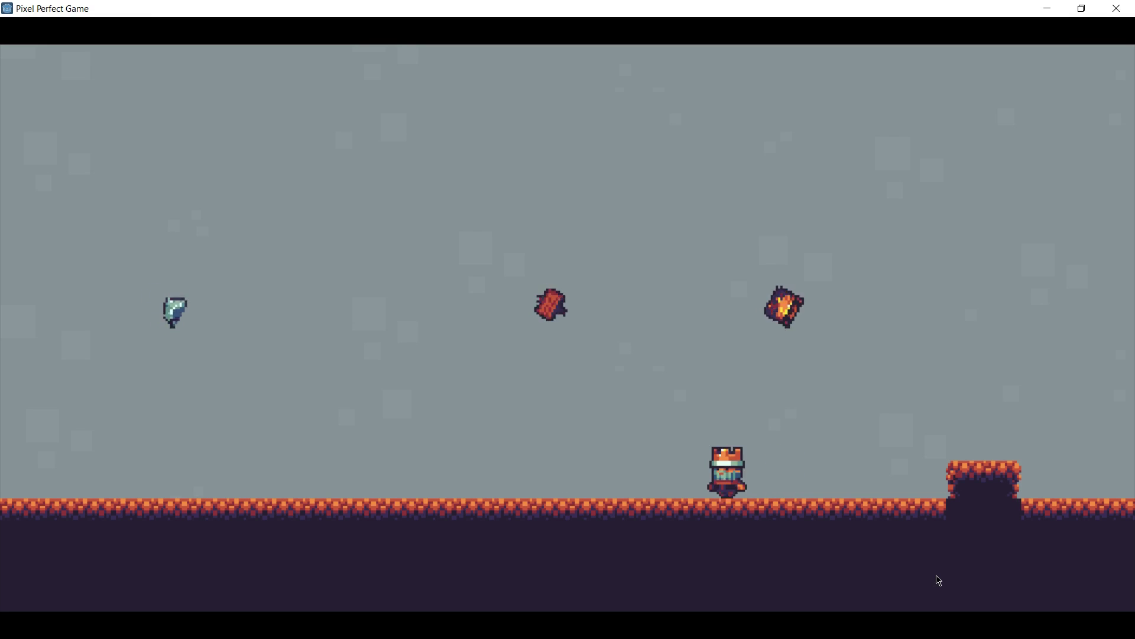
Walk the player right, then save the Game scene and run the project with F5.
key("Right")
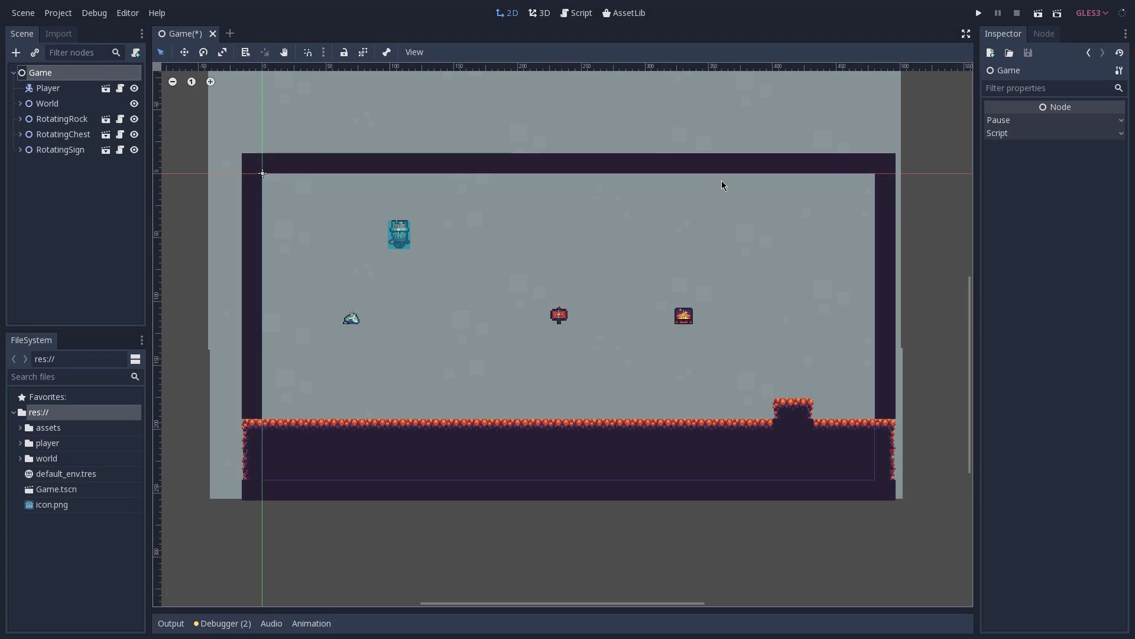
key("F5")
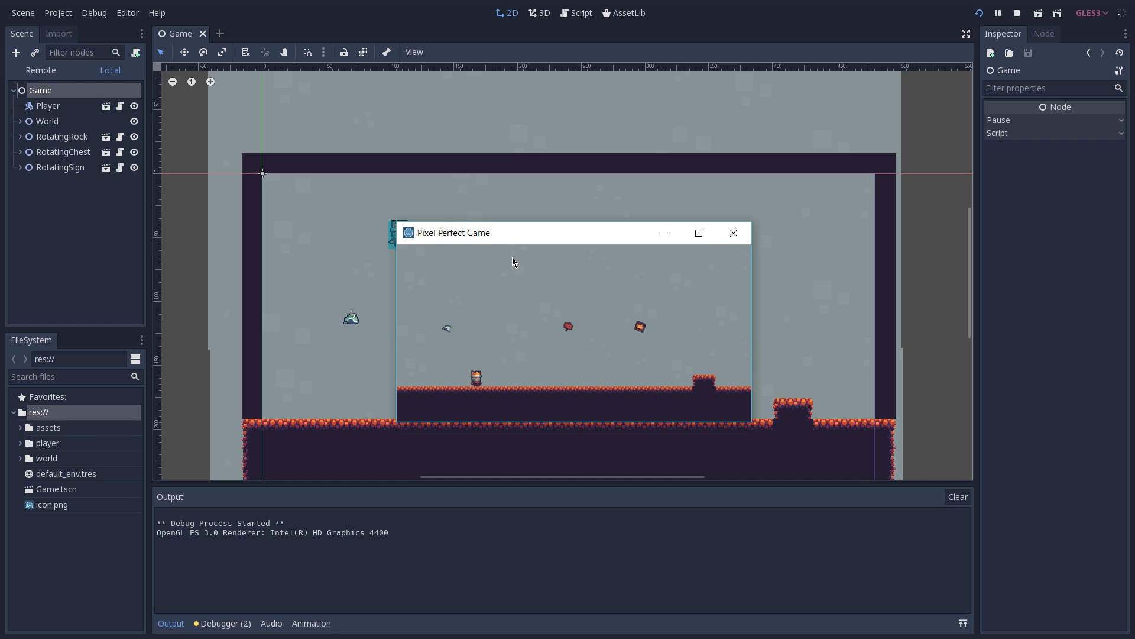
Maximize the game window and run the player right to jump by the raised block.
left_click(700, 233)
key("Right")
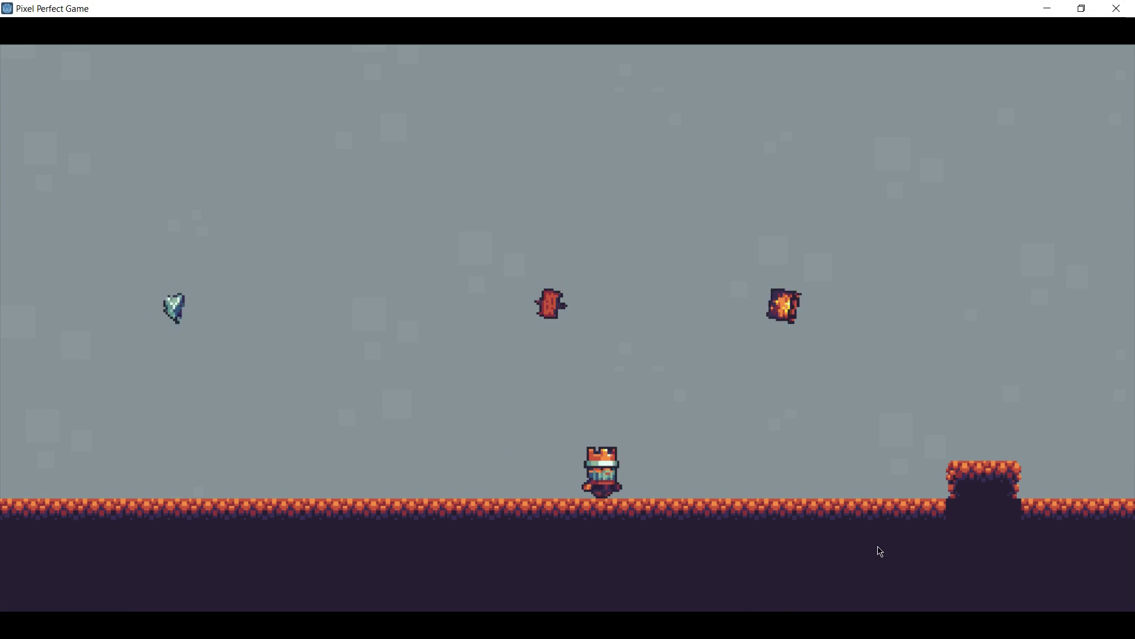
key("Left")
key("Right")
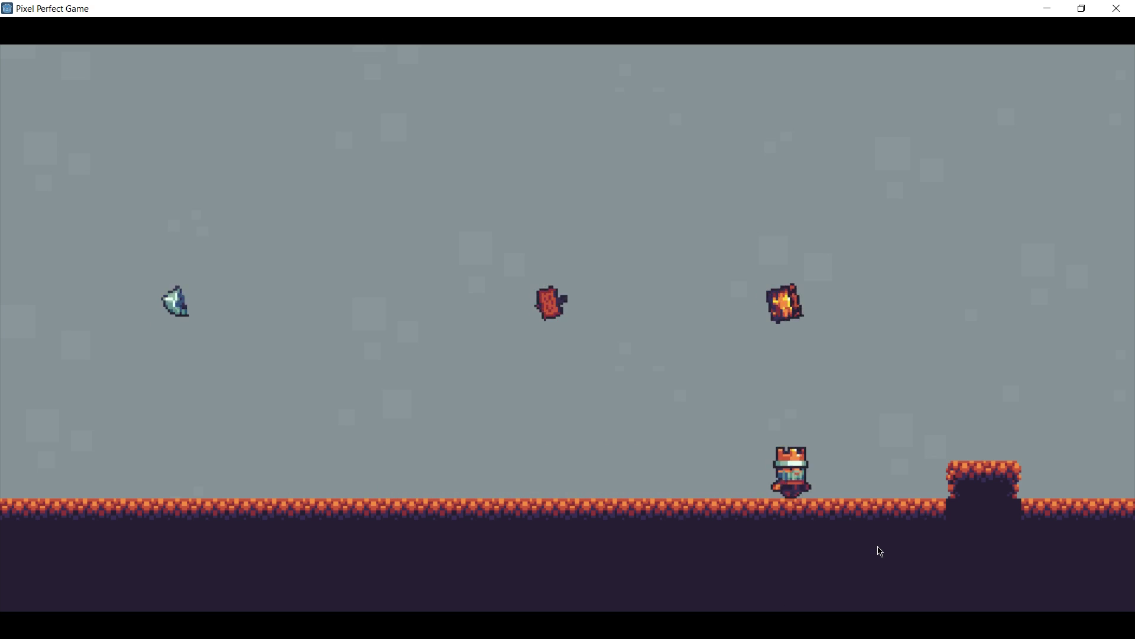
key("space")
Walk the player back and forth, then close the game with Alt+F4.
key("Left")
key("Left")
key("Right")
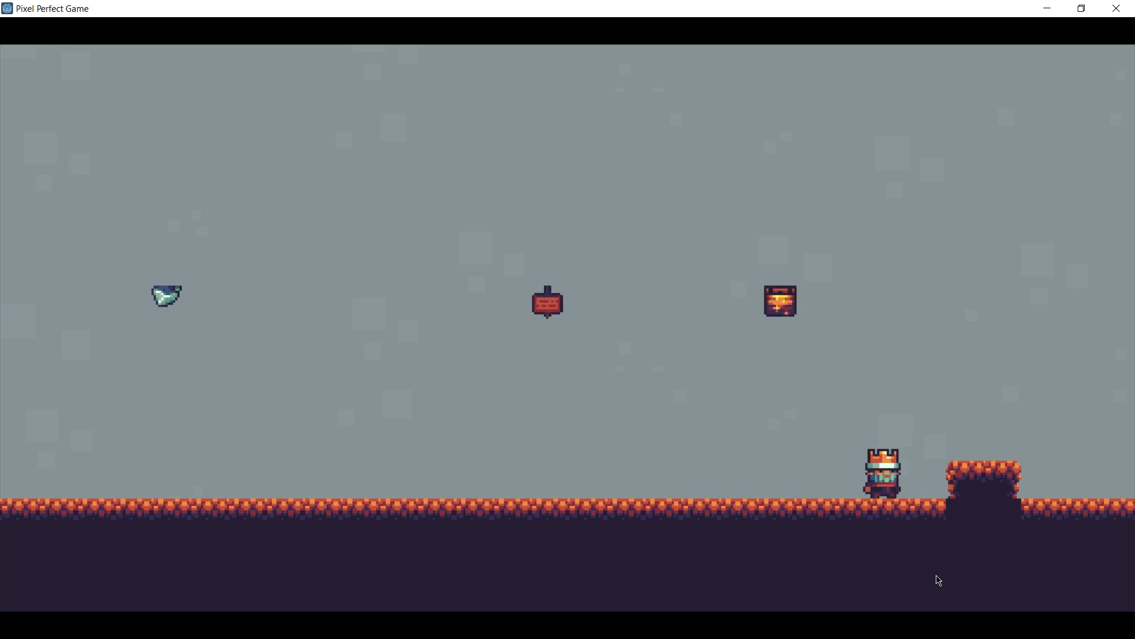
key("Left")
key("Right")
key("Right")
key("Left")
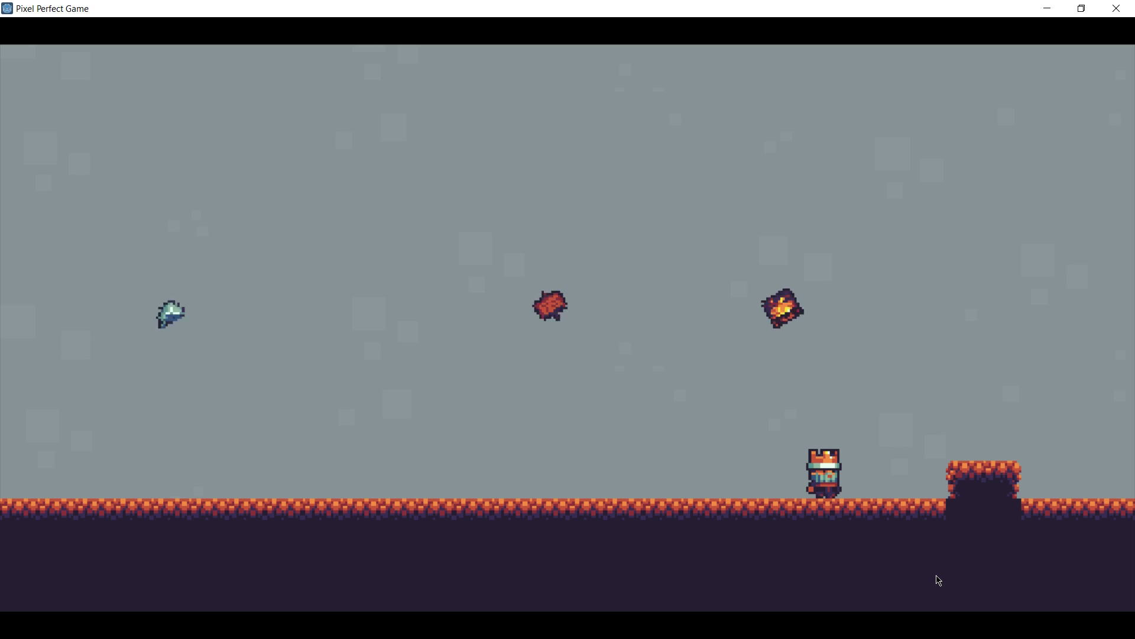
key("Left")
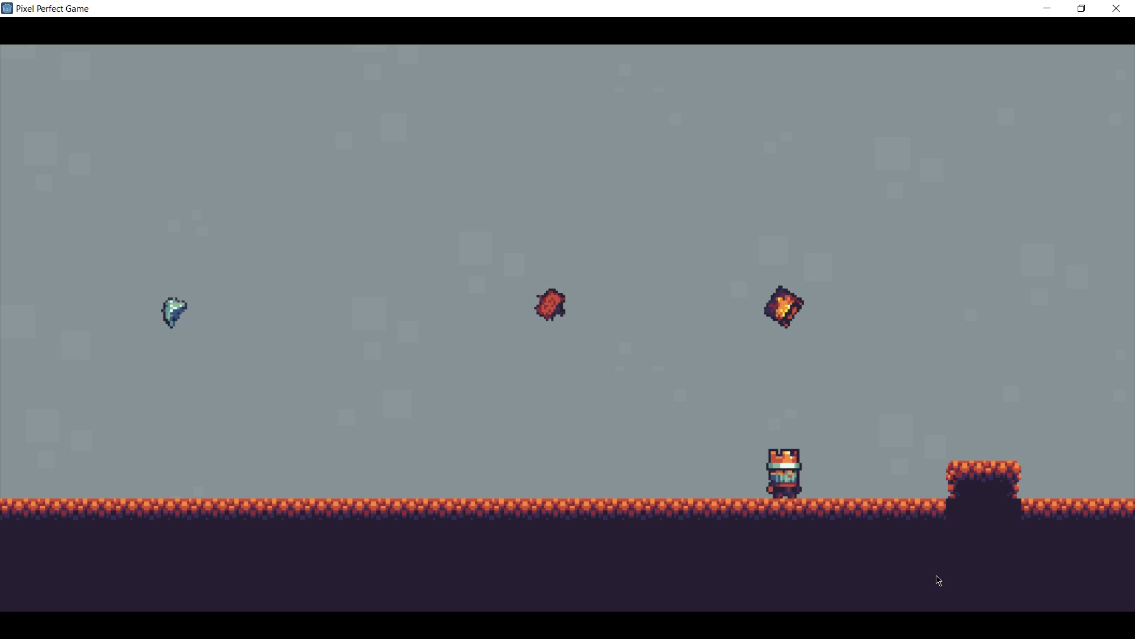
key("Right")
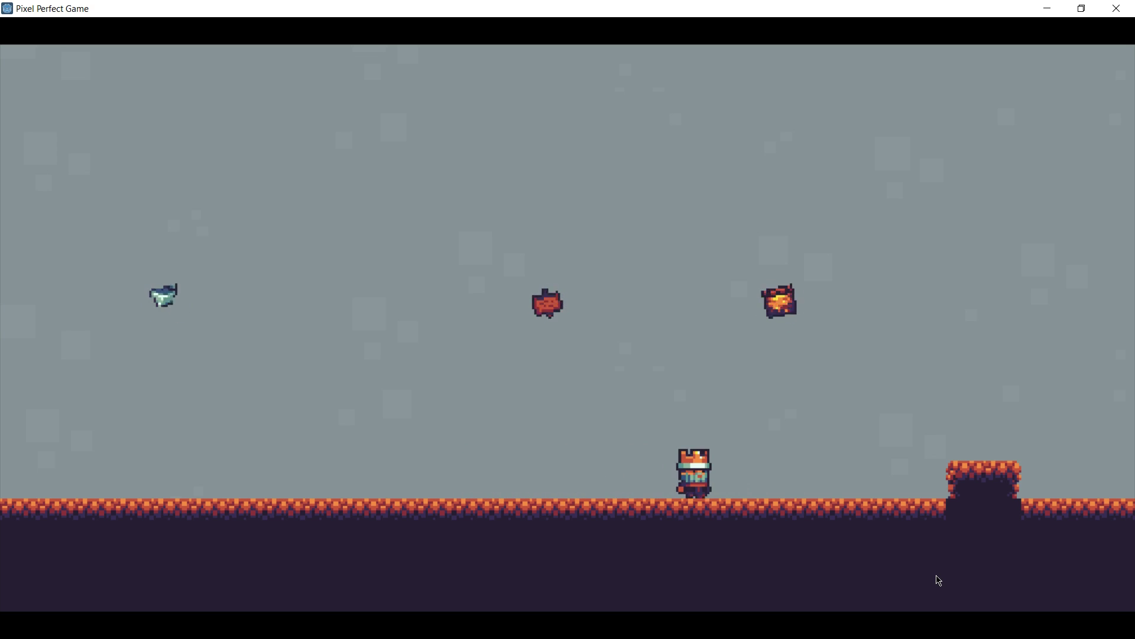
key("Left")
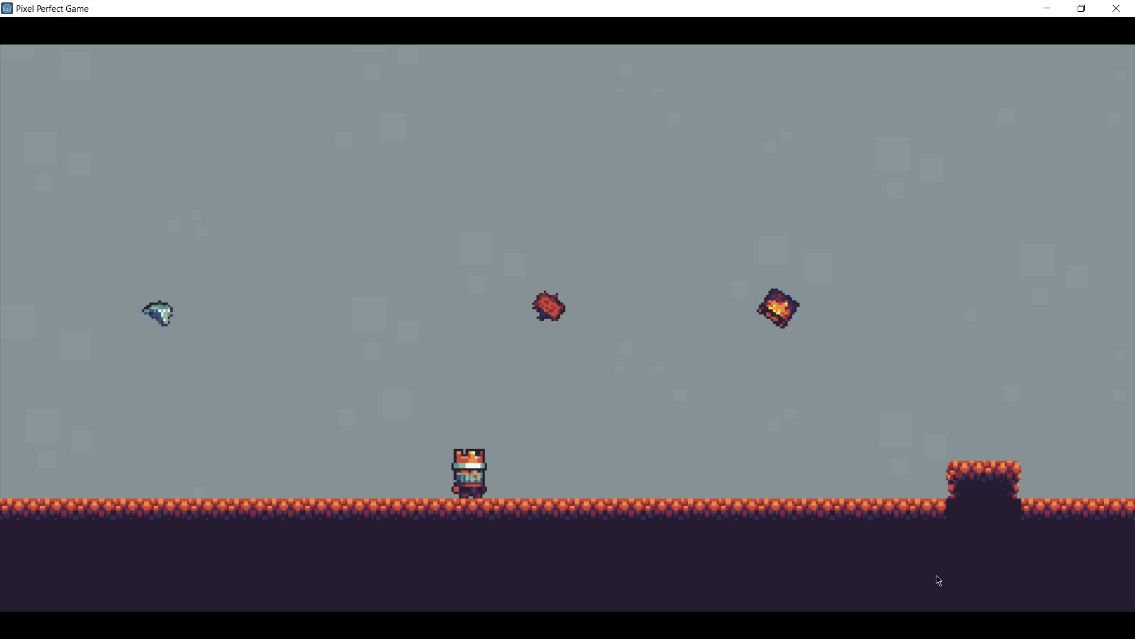
key("alt+F4")
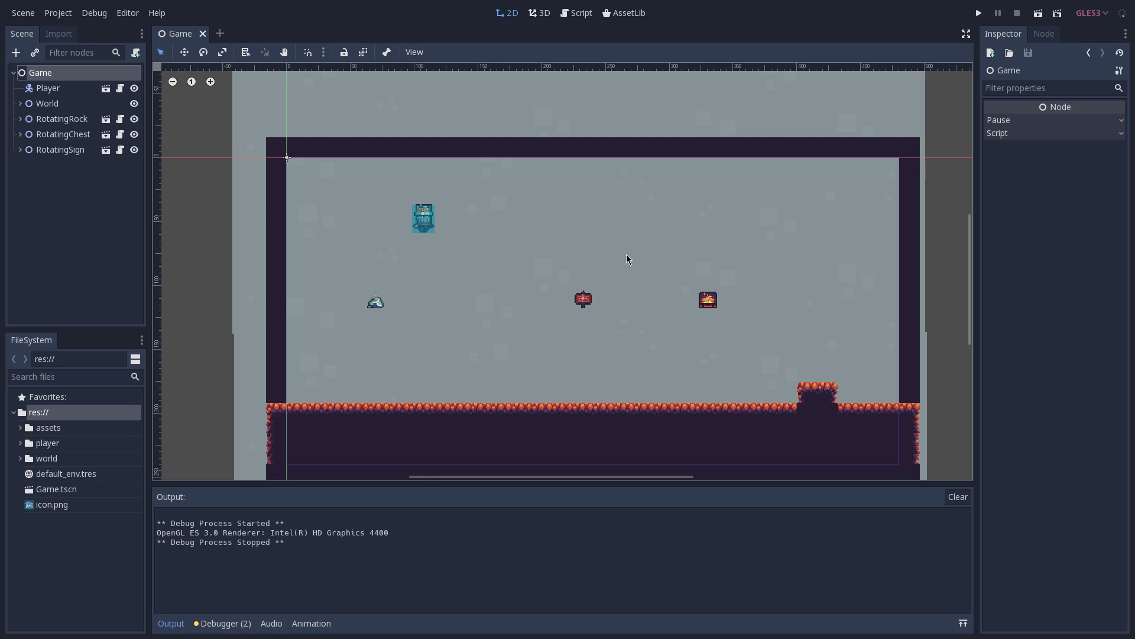
key("F5")
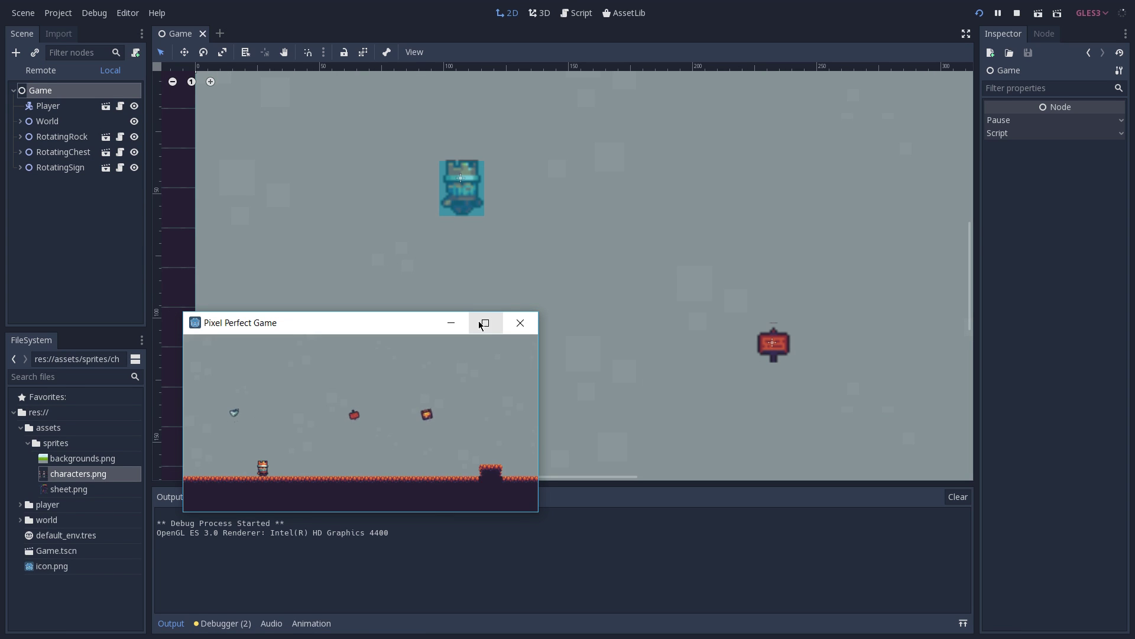
left_click(479, 323)
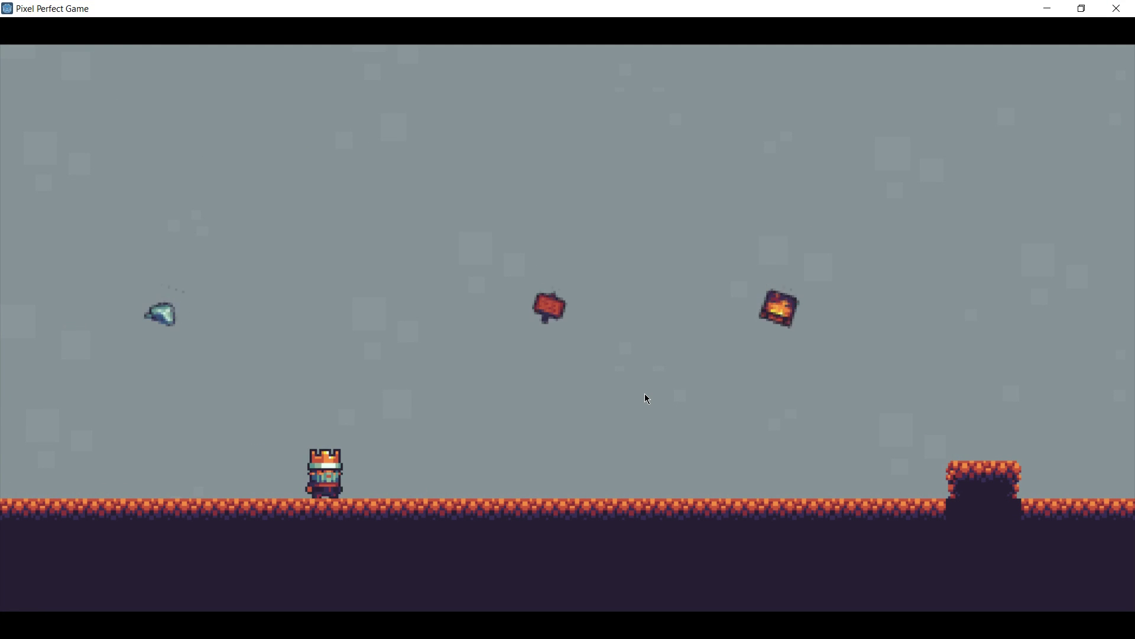
key("Right")
key("Right")
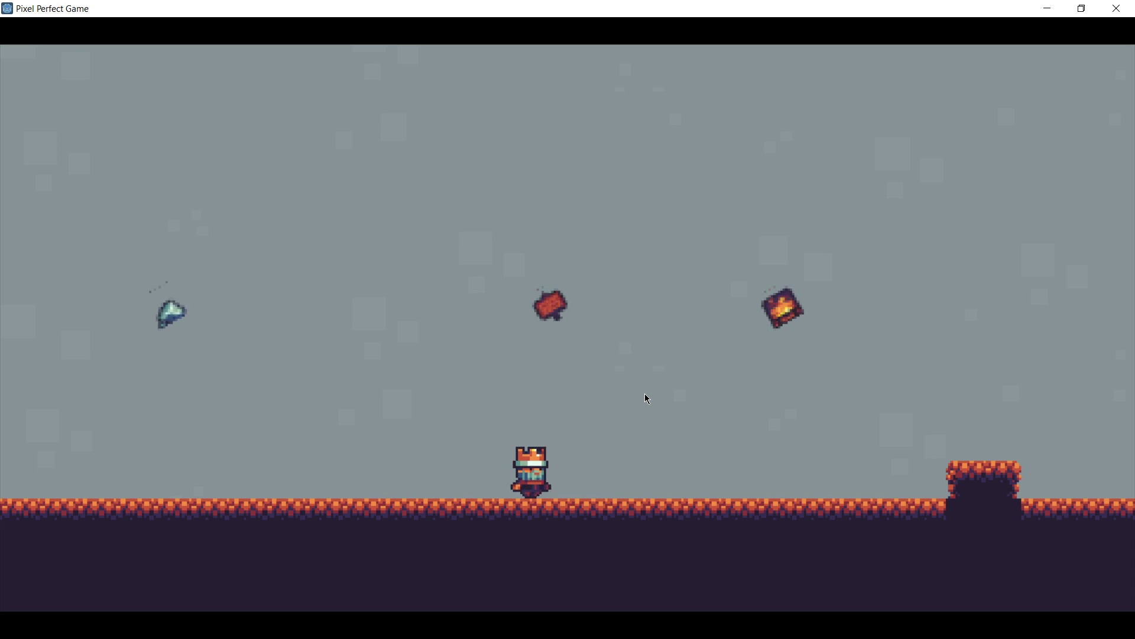
key("Left")
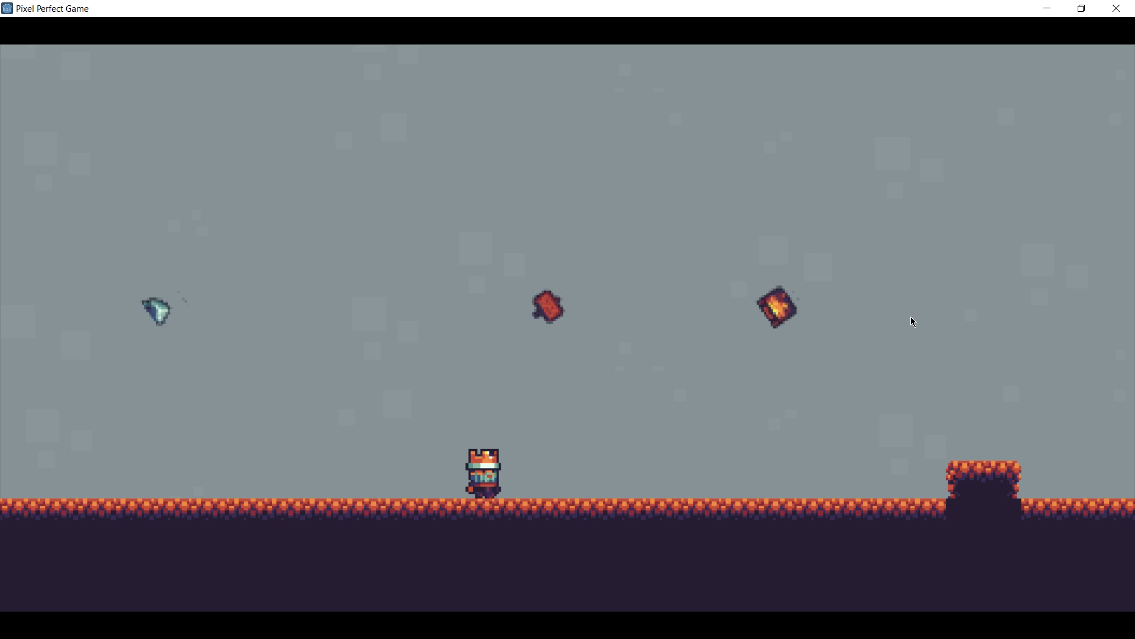
key("Left")
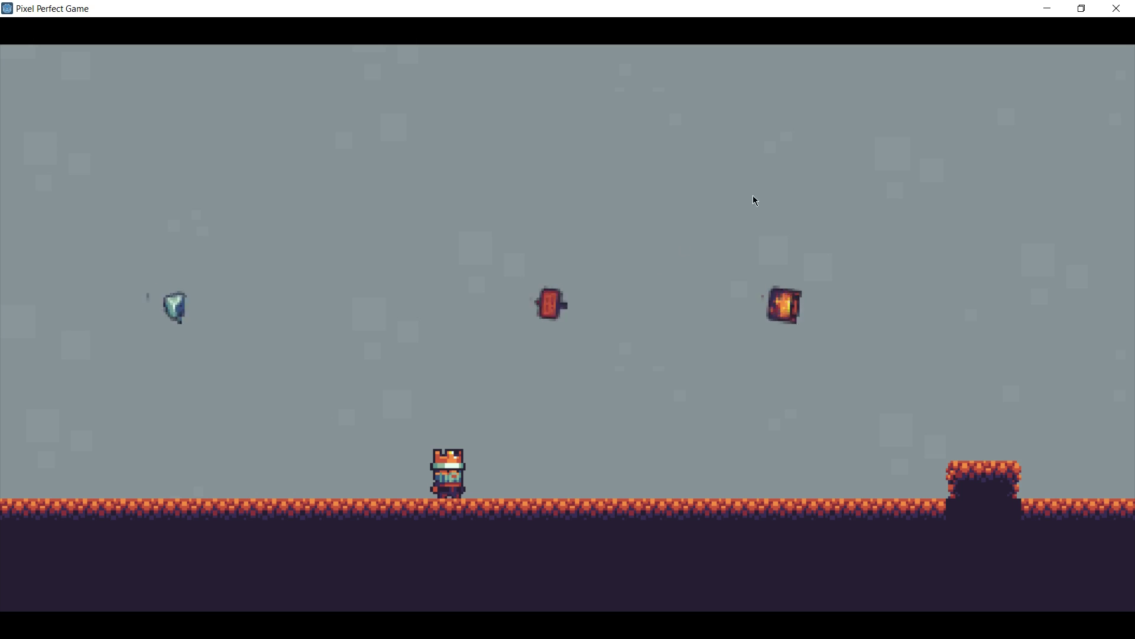
key("alt+F4")
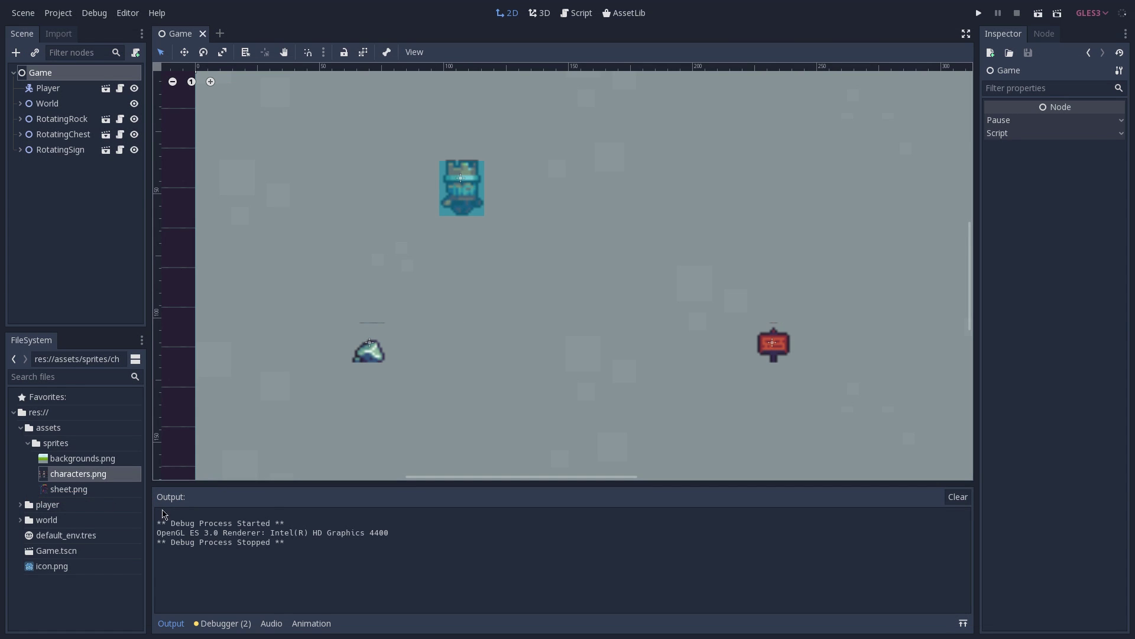
Uncheck Filter in sheet.png's import settings, reimport it, and run the game with F5.
left_click(67, 490)
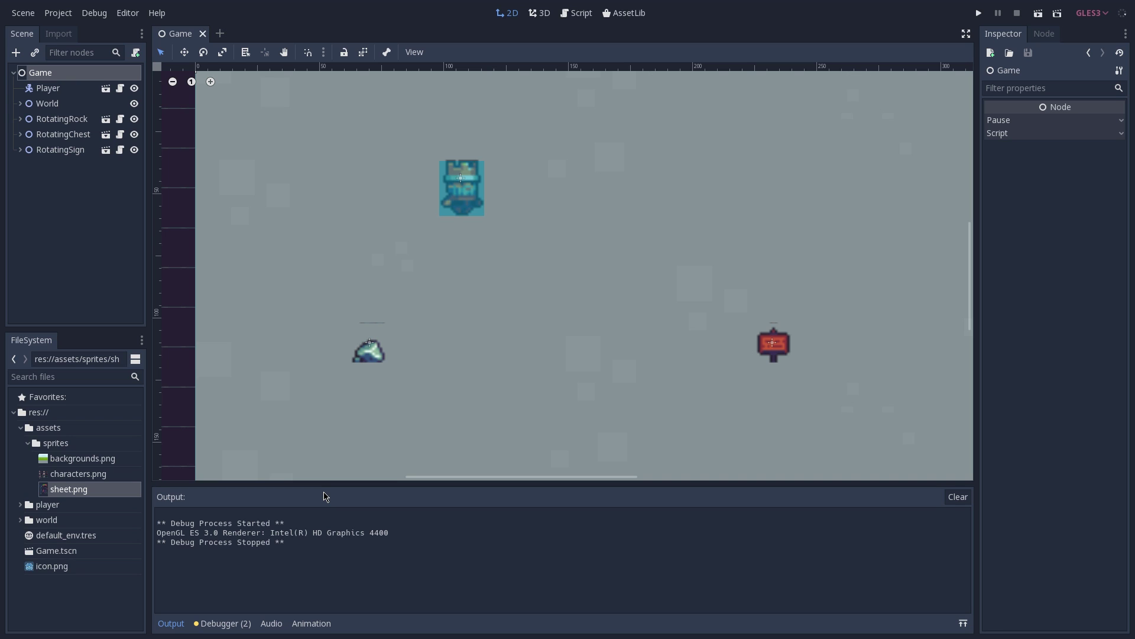
left_click(55, 36)
left_click(81, 237)
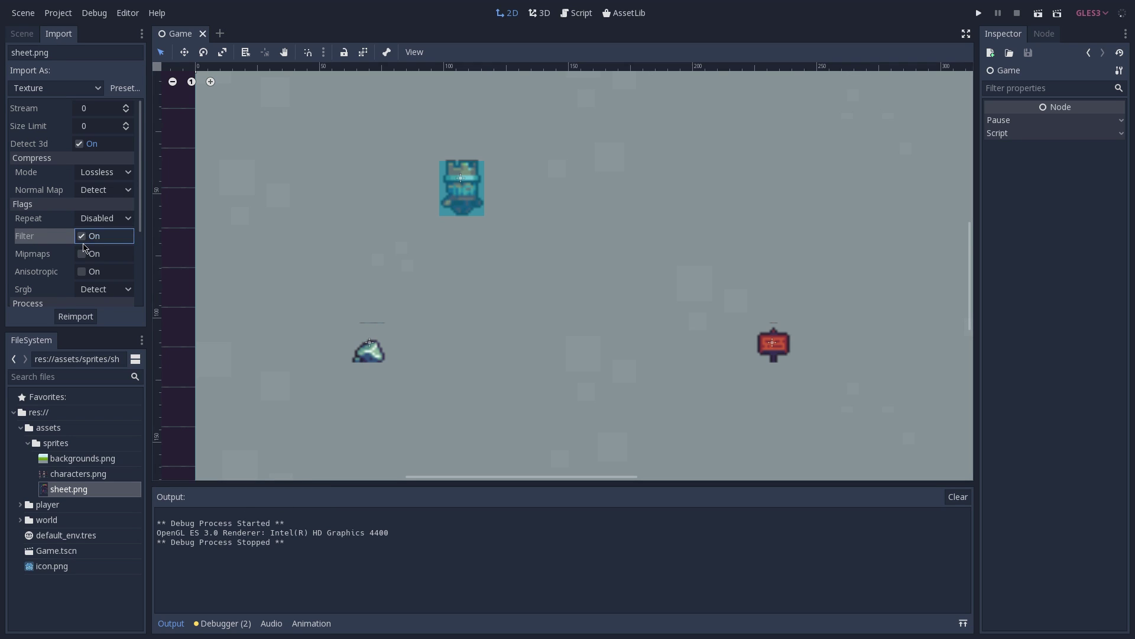
left_click(74, 317)
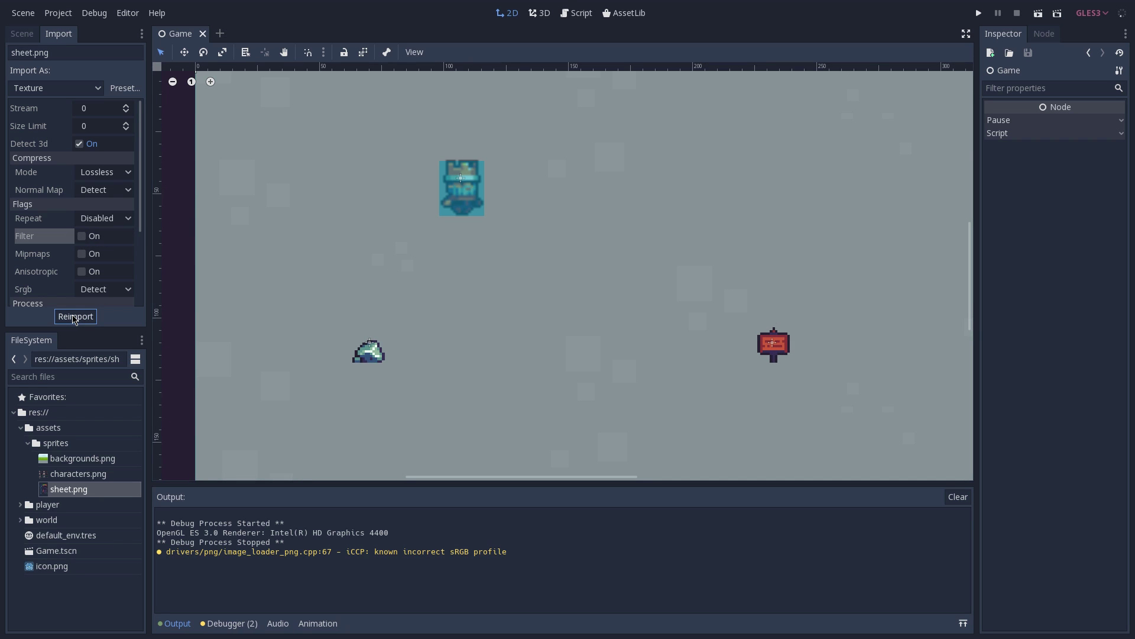
key("F5")
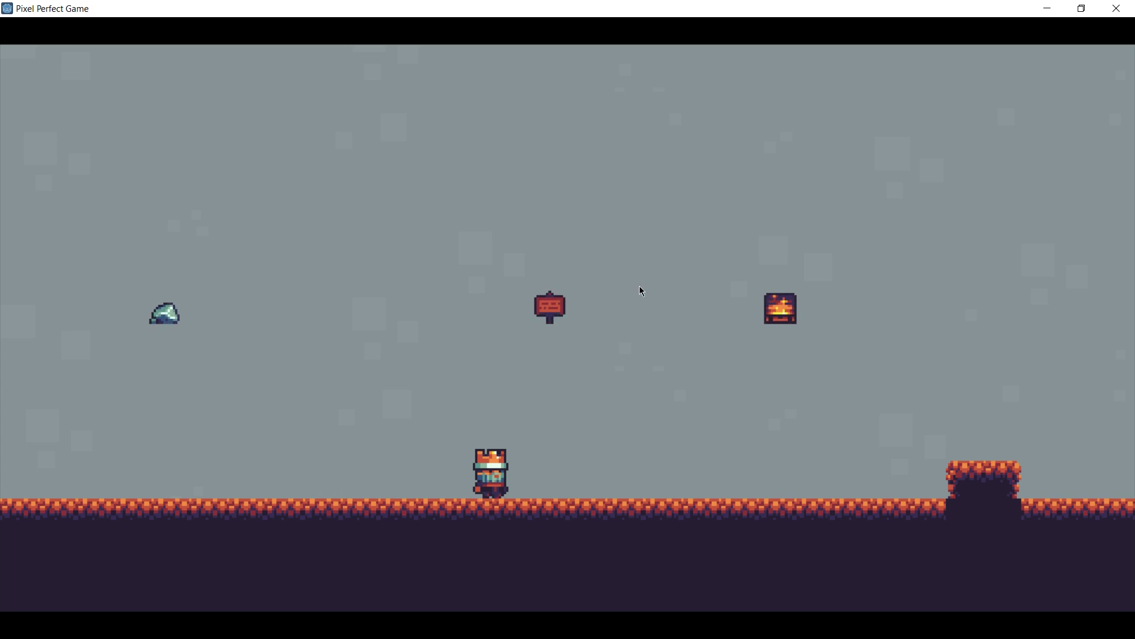
Close the running game with Alt+F4 to return to the editor.
key("alt+F4")
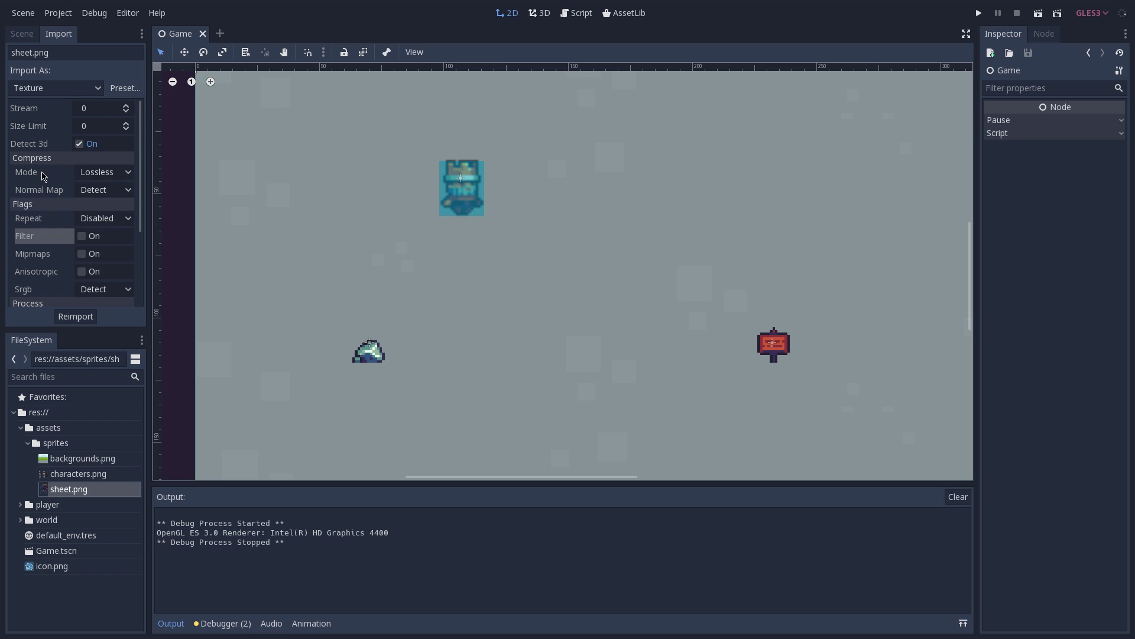
Keep sheet.png compression at Lossless, pan the level view slightly left, and open the Project menu.
left_click(130, 172)
left_click(477, 173)
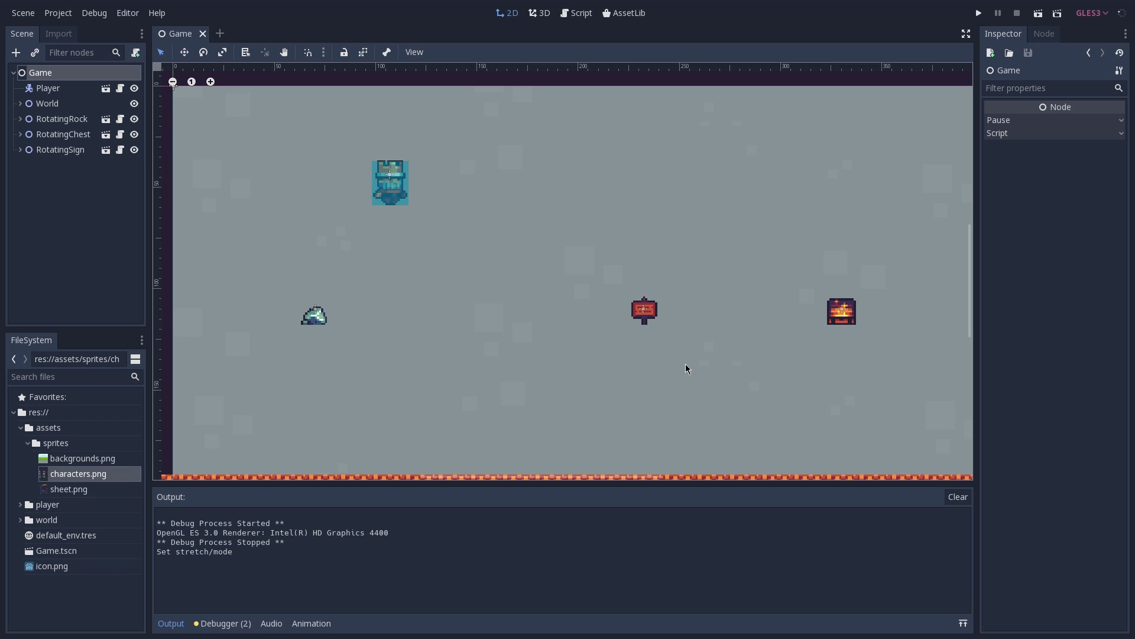
scroll(732, 244, "down", 1)
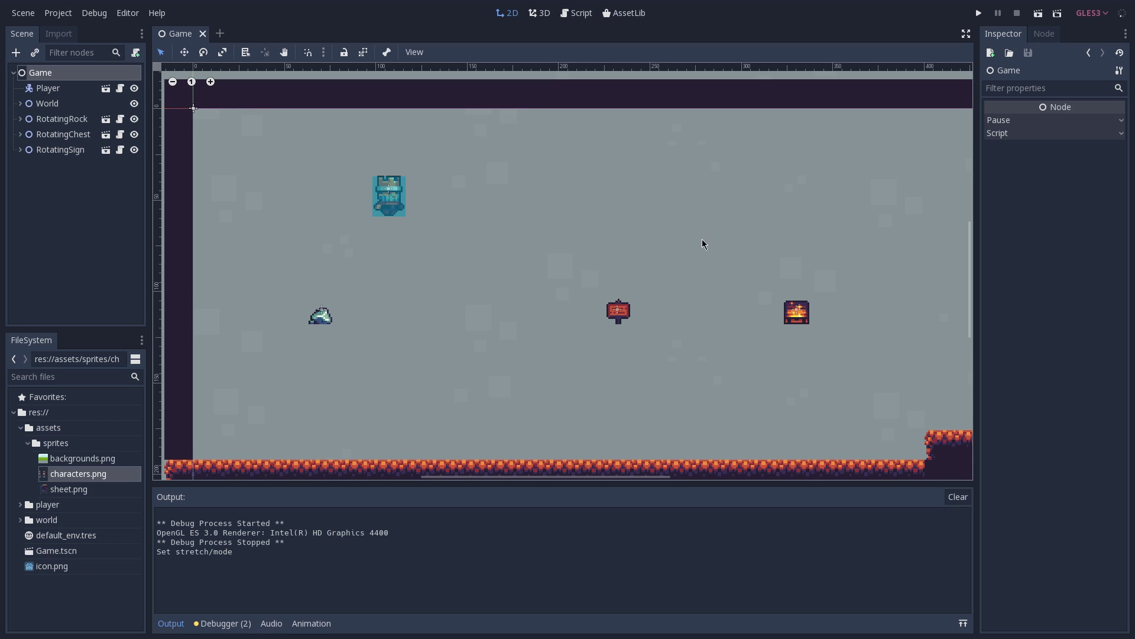
middle_click_drag(674, 247, 660, 251)
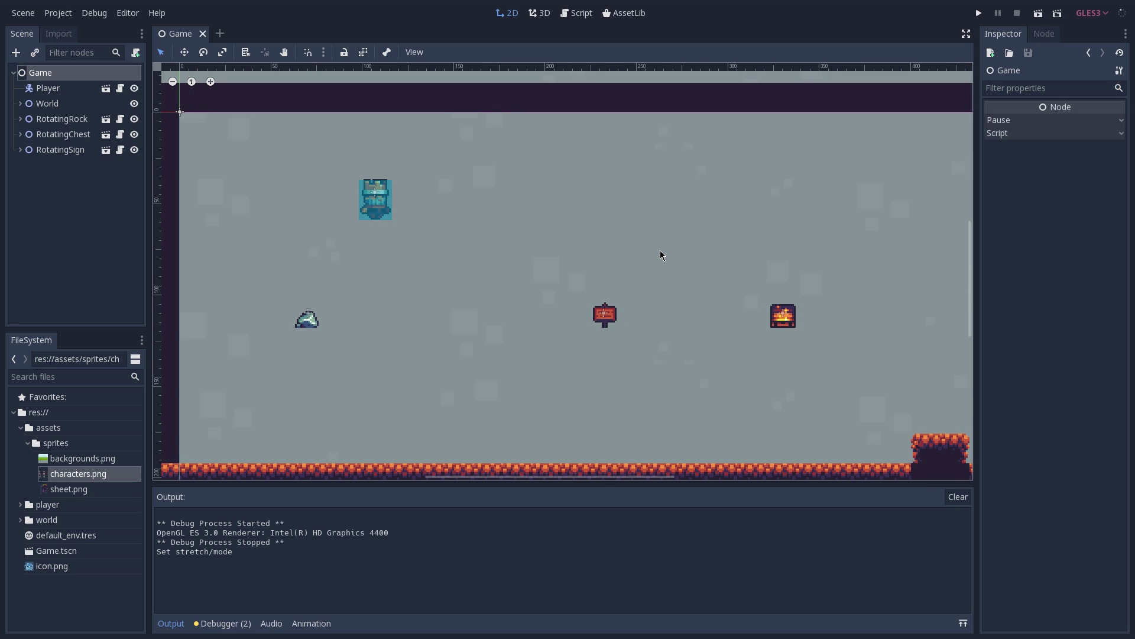
left_click(58, 13)
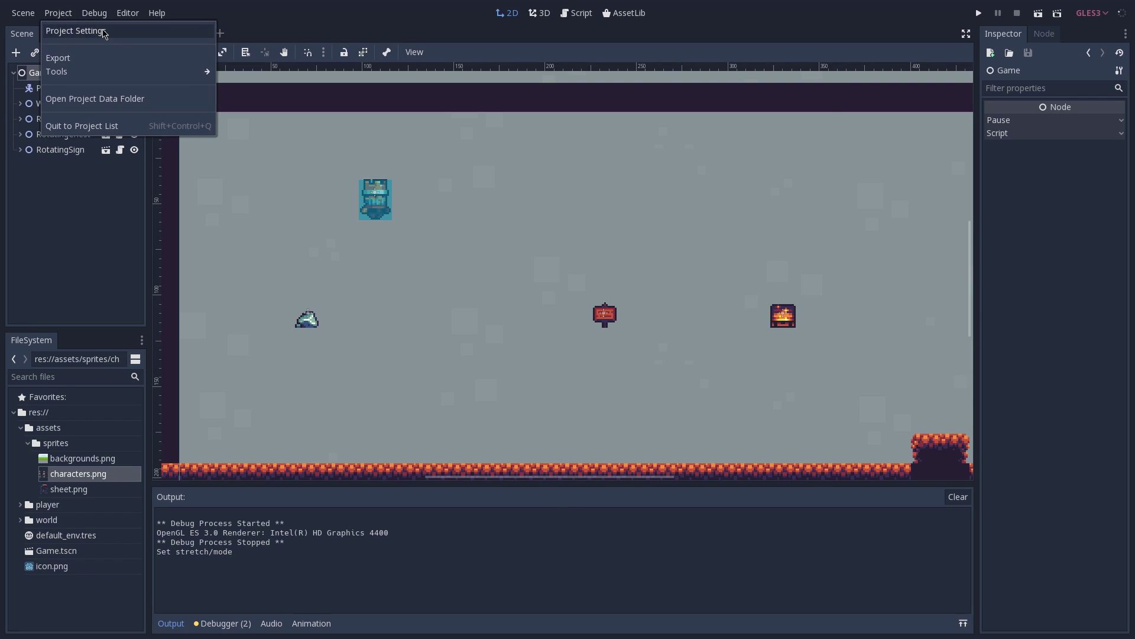
Confirm Use Pixel Snap is On under Rendering > Quality, then close settings and run with F5.
left_click(65, 28)
left_click(339, 326)
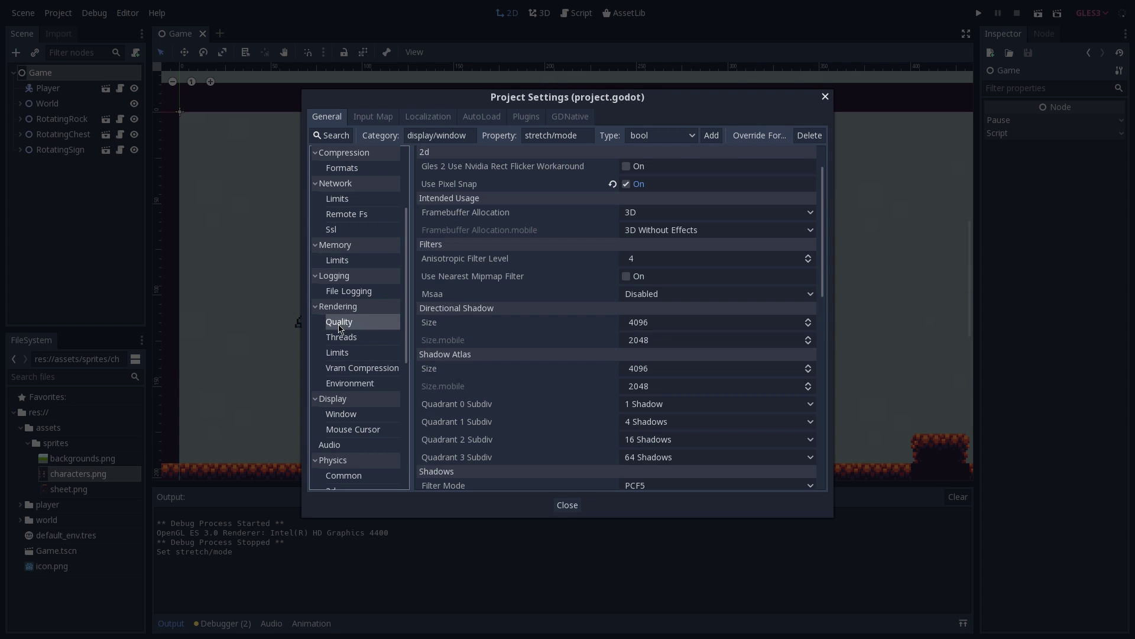
scroll(562, 237, "up", 2)
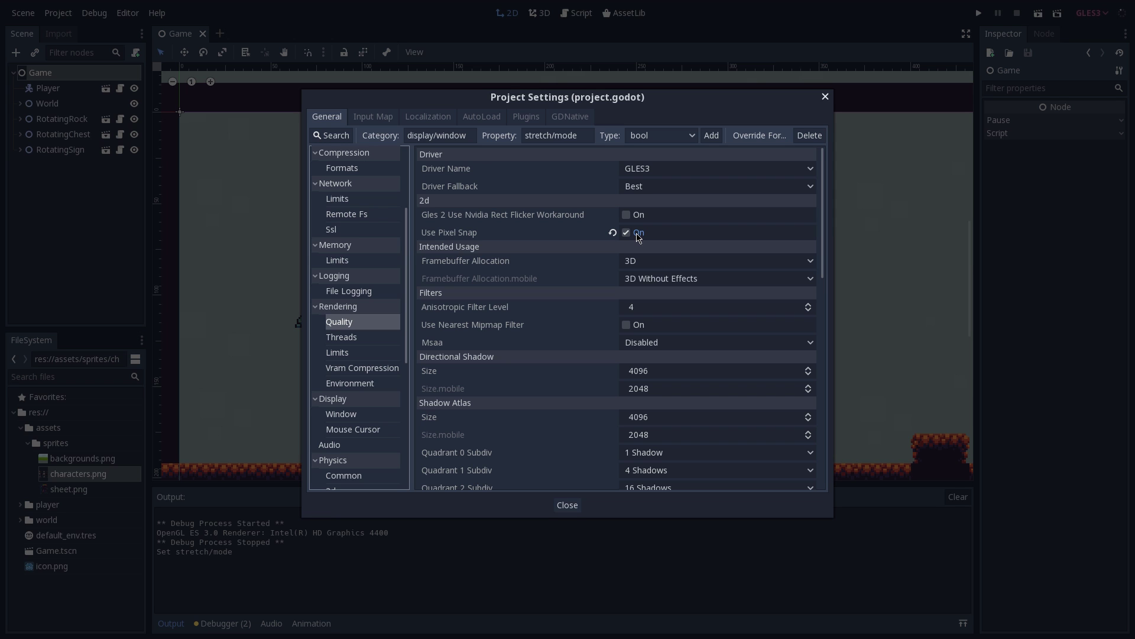
left_click(568, 506)
key("F5")
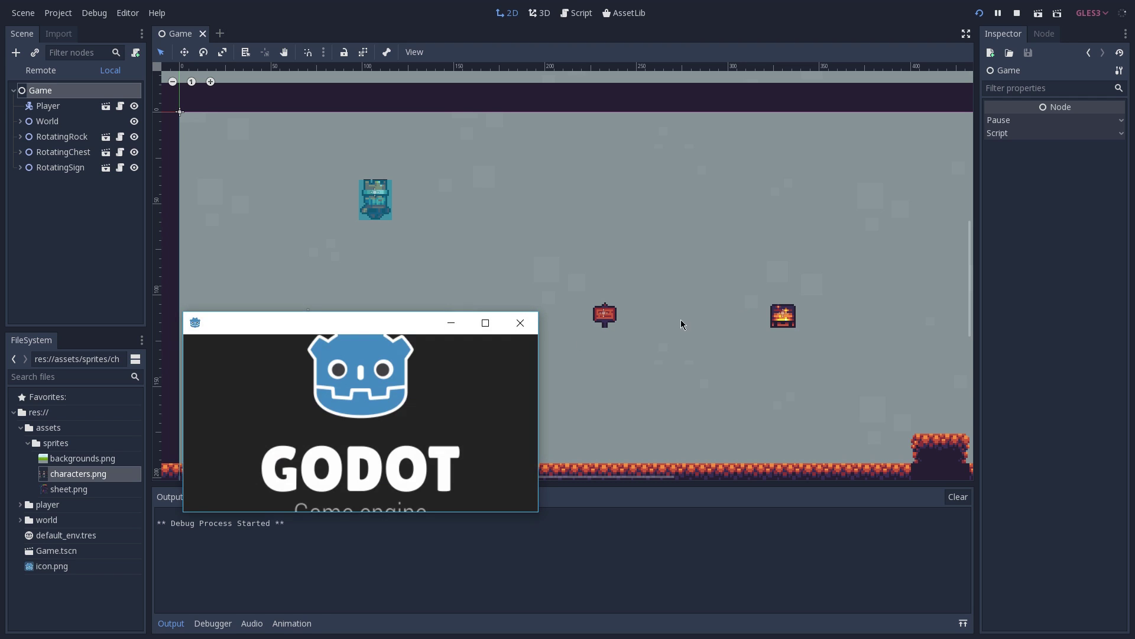
Maximize the game window to inspect the rotating sprites, then close the game.
left_click(485, 323)
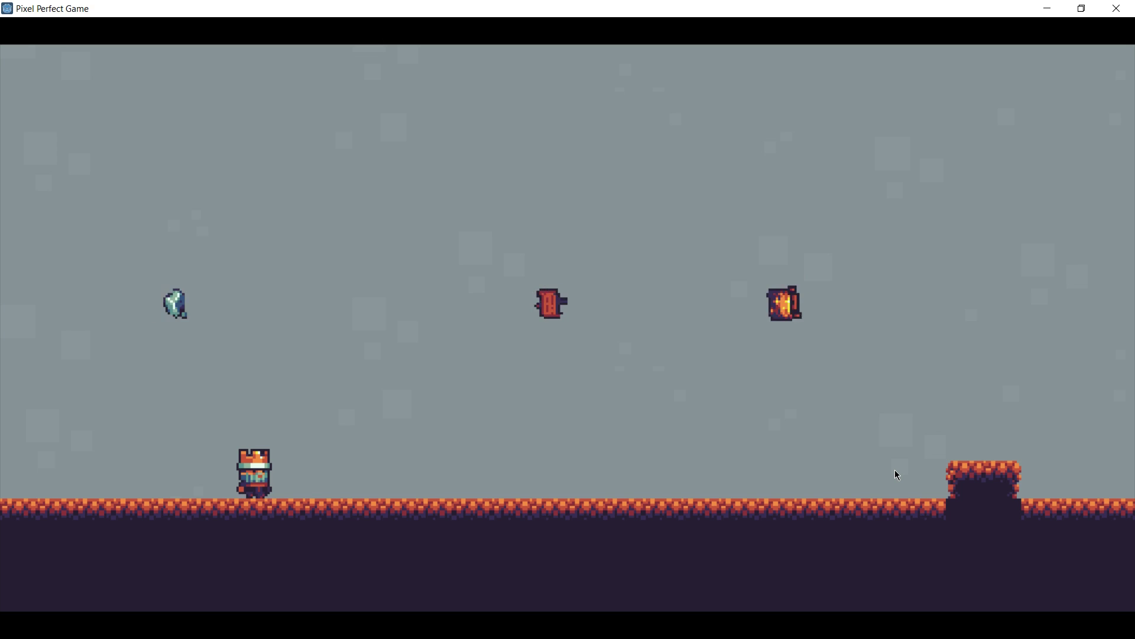
left_click(1116, 9)
Set Display > Window Stretch Mode to 2d in Project Settings, then save and run the game.
left_click(58, 13)
left_click(59, 30)
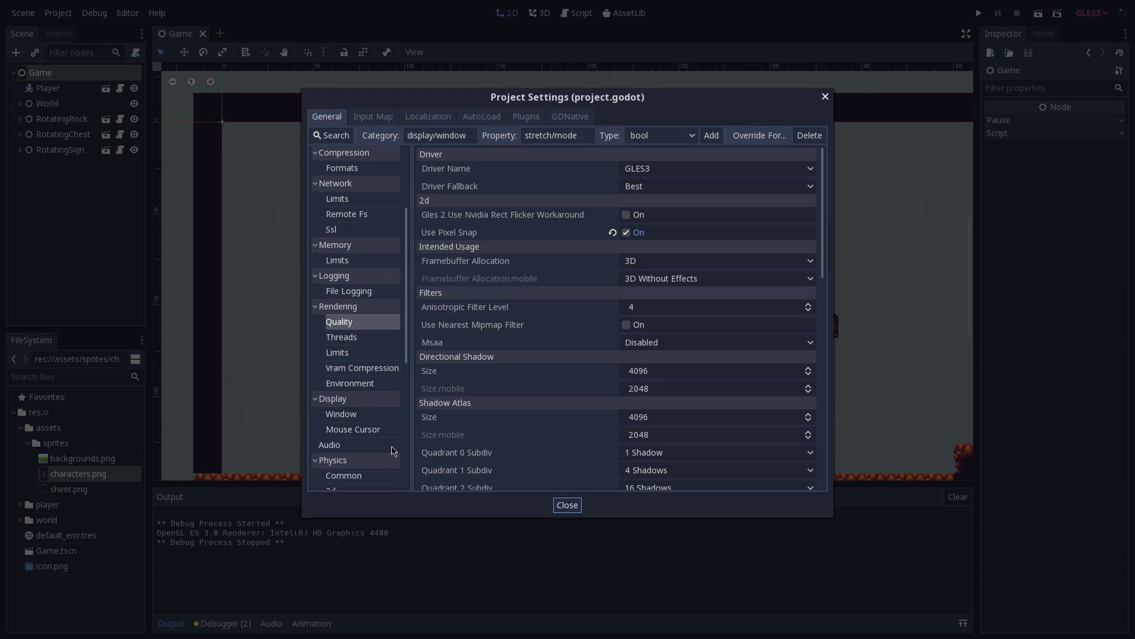
left_click(342, 412)
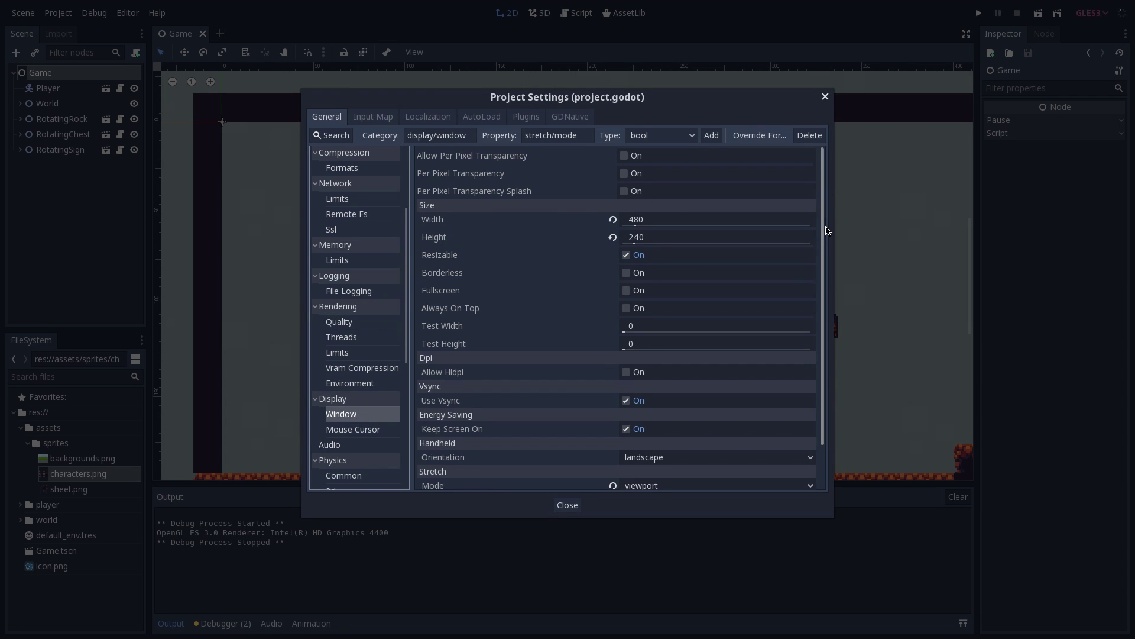
scroll(414, 414, "down", 3)
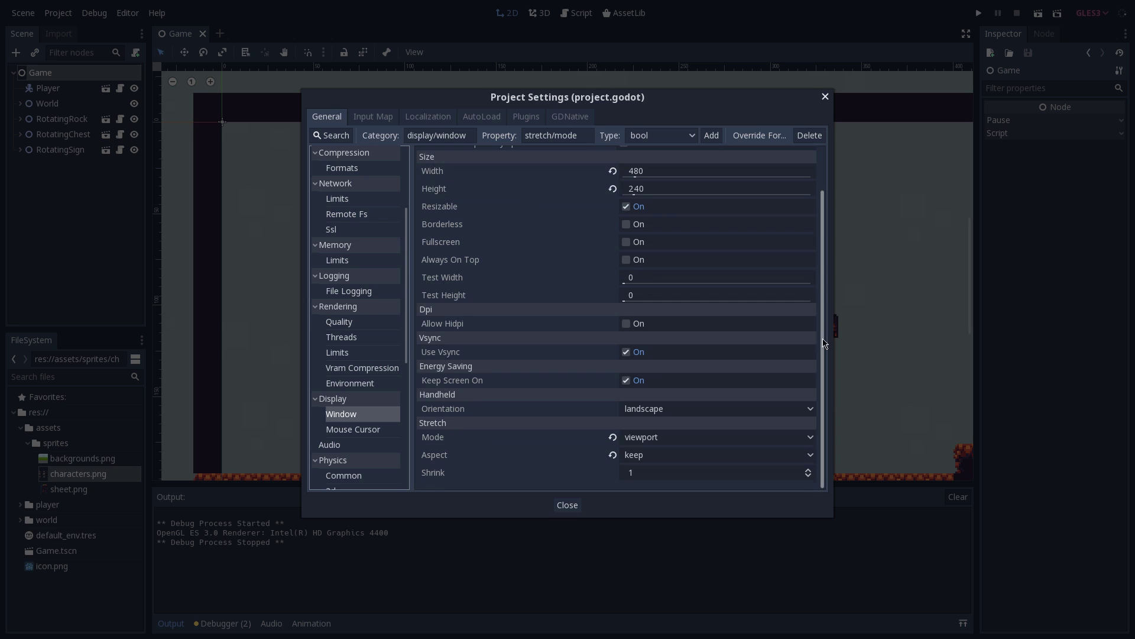
left_click(688, 436)
left_click(674, 464)
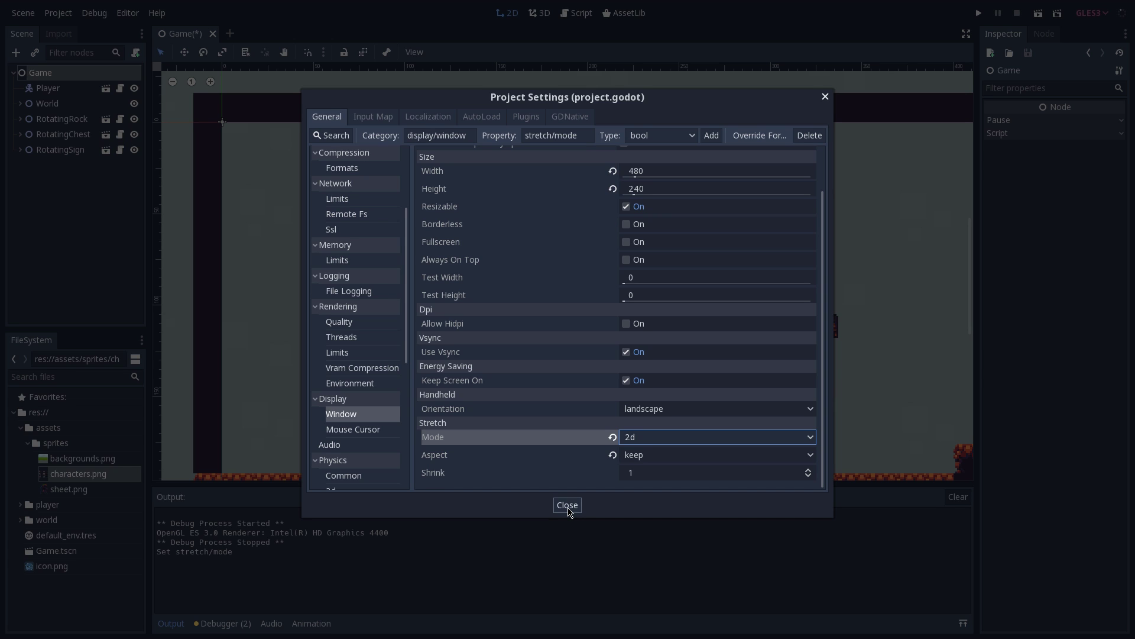
scroll(562, 247, "up", 2)
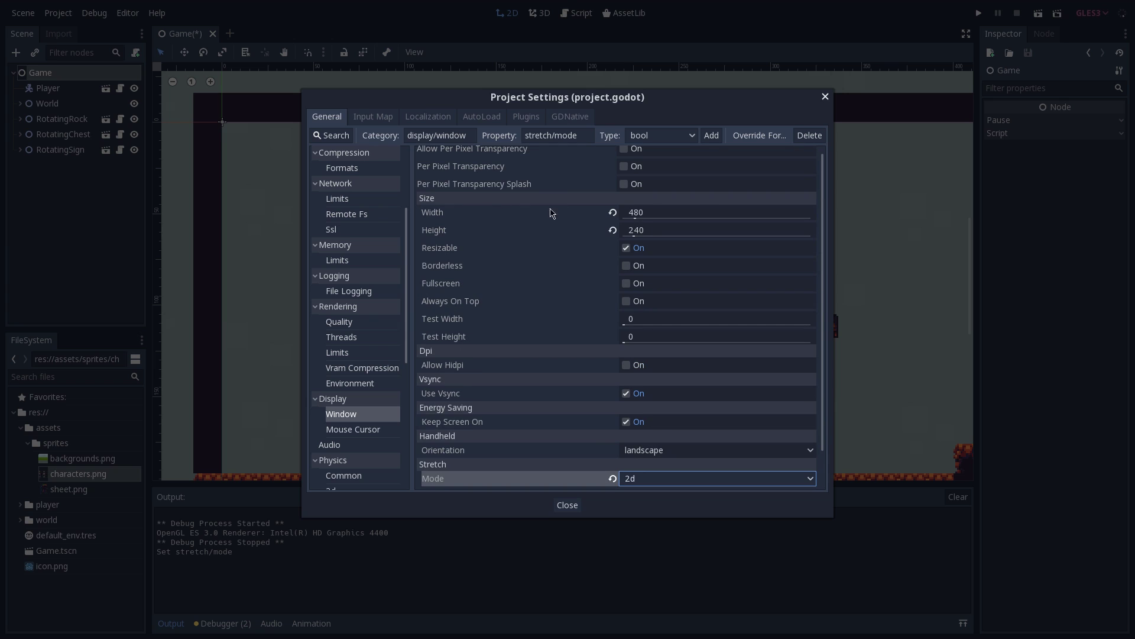
scroll(530, 354, "down", 2)
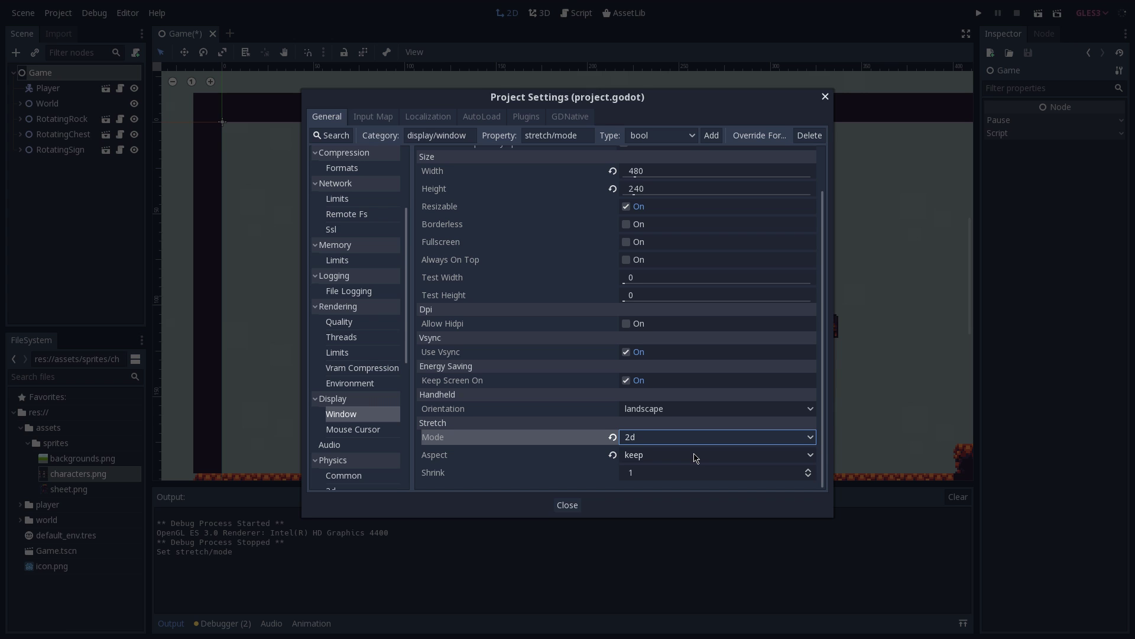
left_click(567, 505)
key("F5")
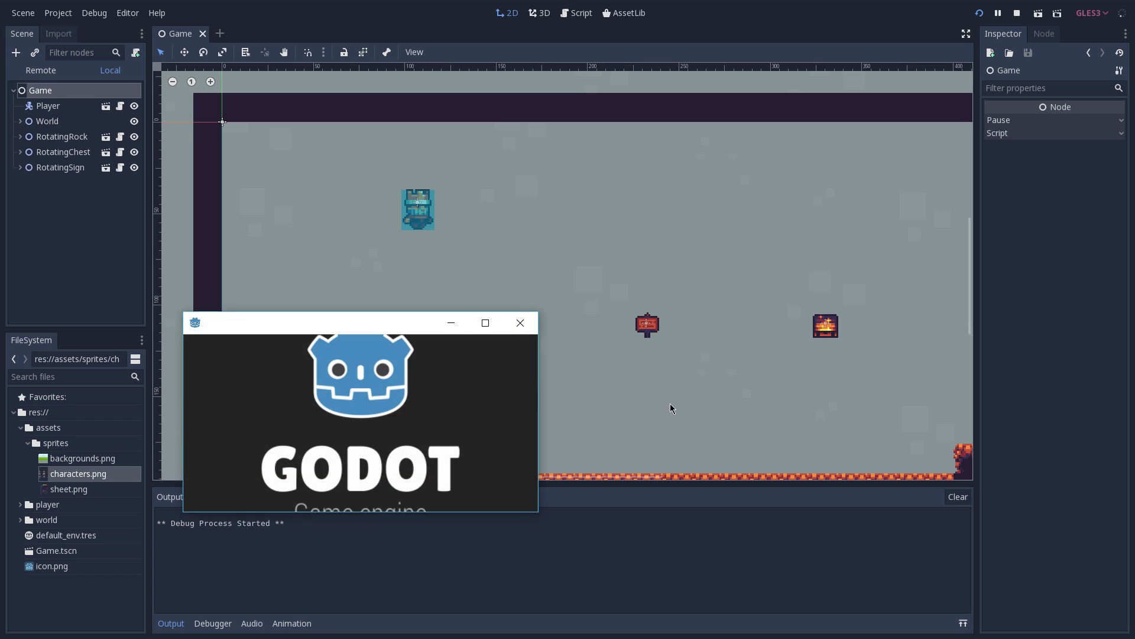
Test the 2d-stretched game full screen, then set Stretch Mode back to viewport and relaunch.
left_click(485, 322)
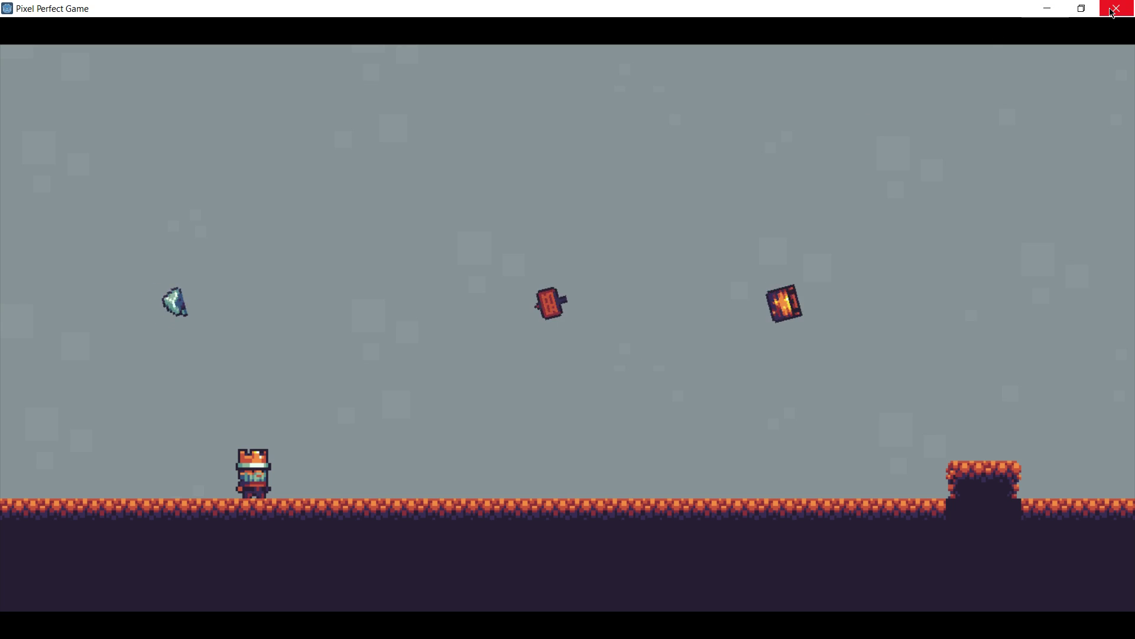
left_click(1117, 8)
left_click(58, 12)
left_click(71, 28)
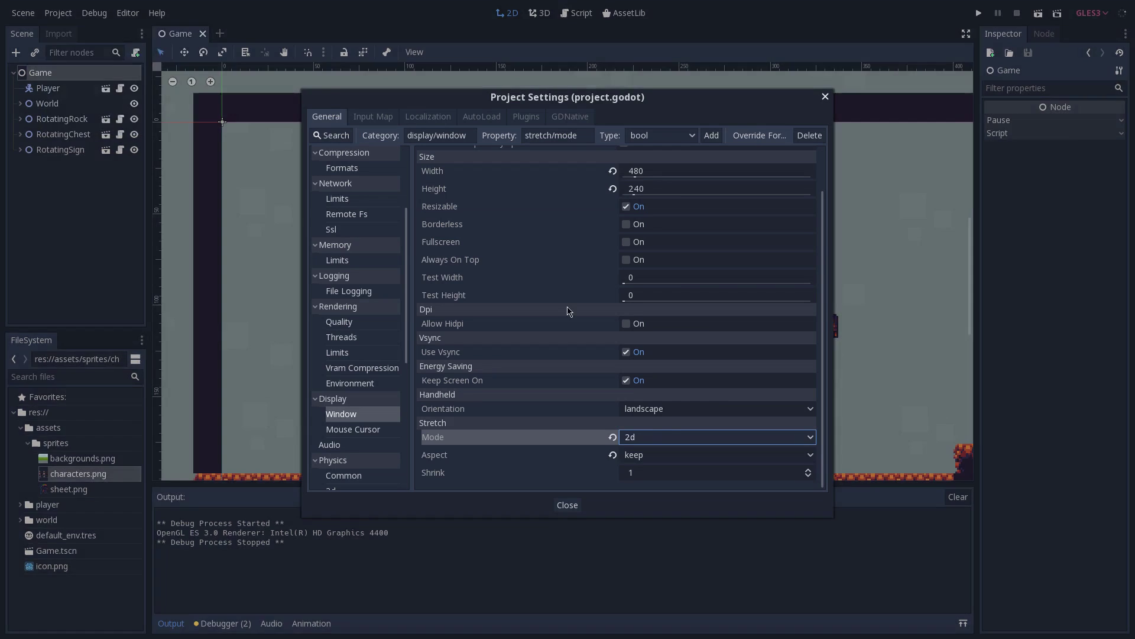
left_click(628, 437)
left_click(651, 481)
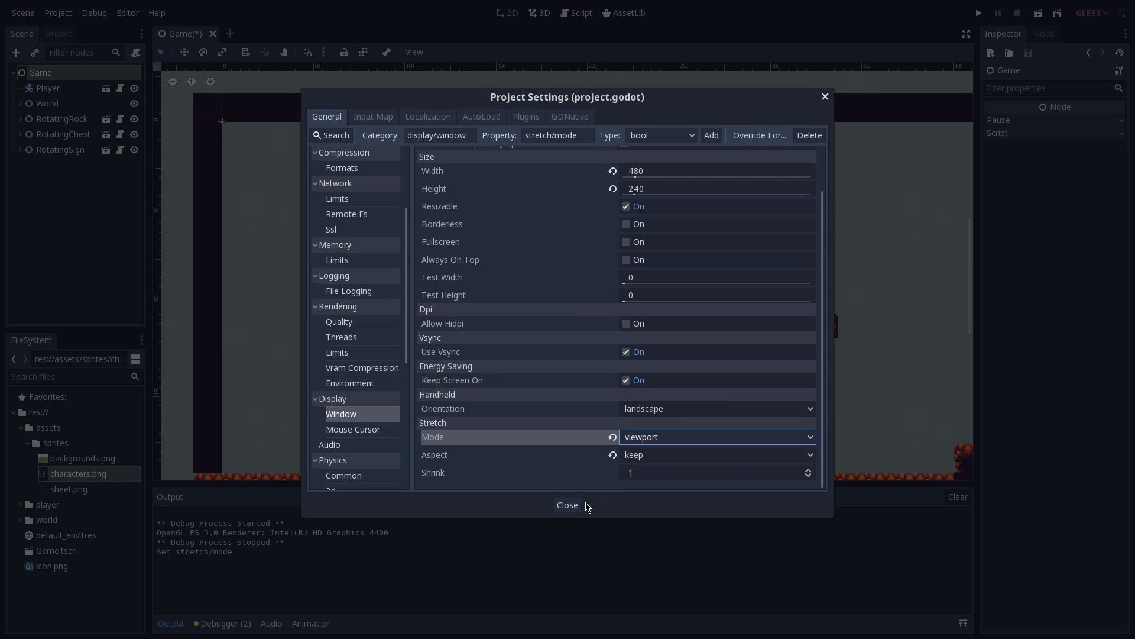
left_click(569, 505)
key("F5")
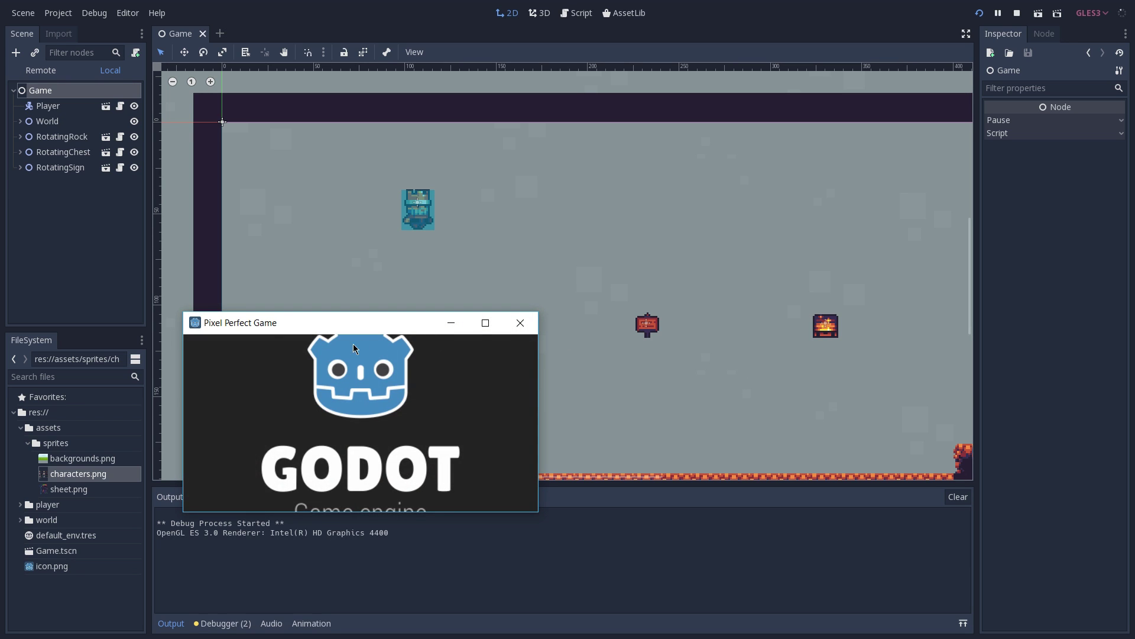
Maximize the game to check sprites under viewport stretching, then close it with Alt+F4.
left_click(484, 322)
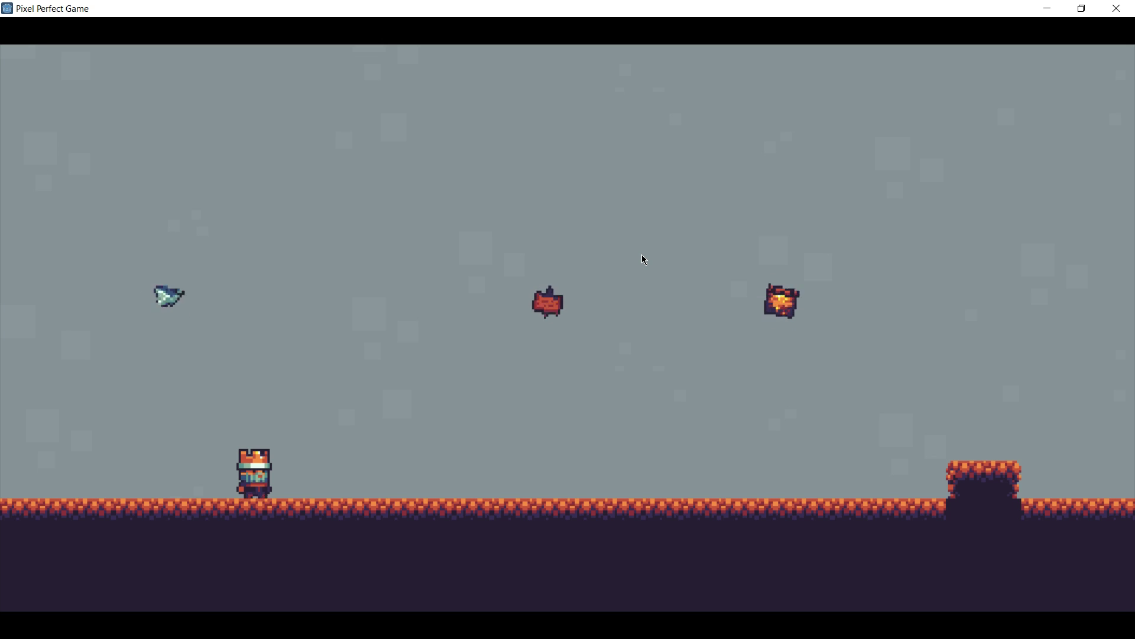
key("alt+F4")
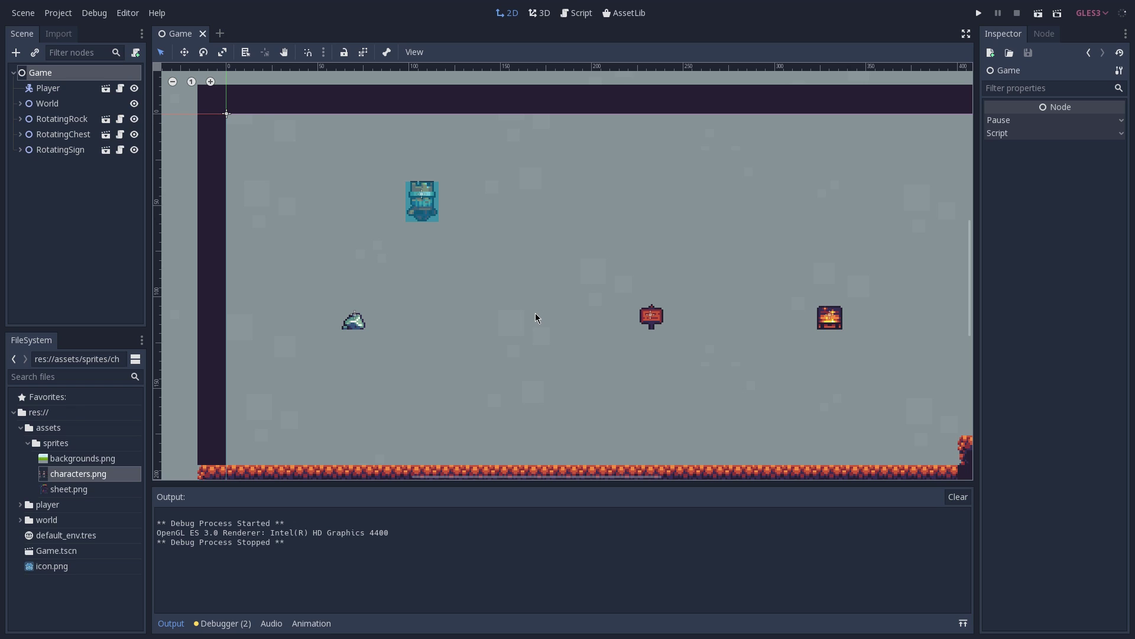
Zoom the 2D view onto the player sprite, then open the Player node's scene in its own tab.
scroll(601, 138, "up", 5)
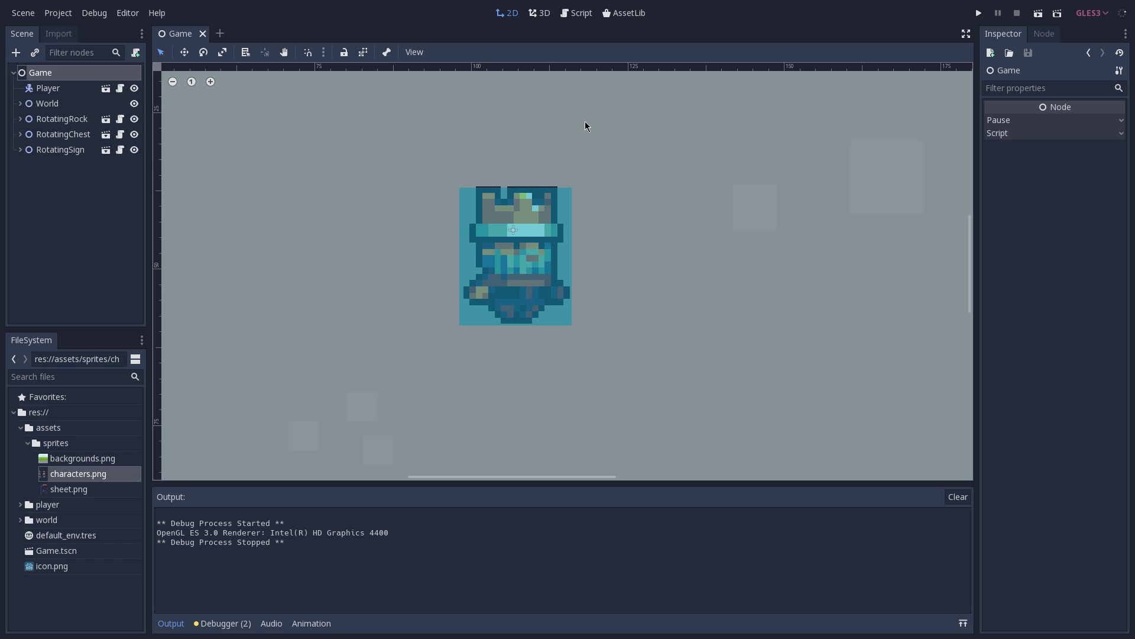
scroll(553, 241, "up", 2)
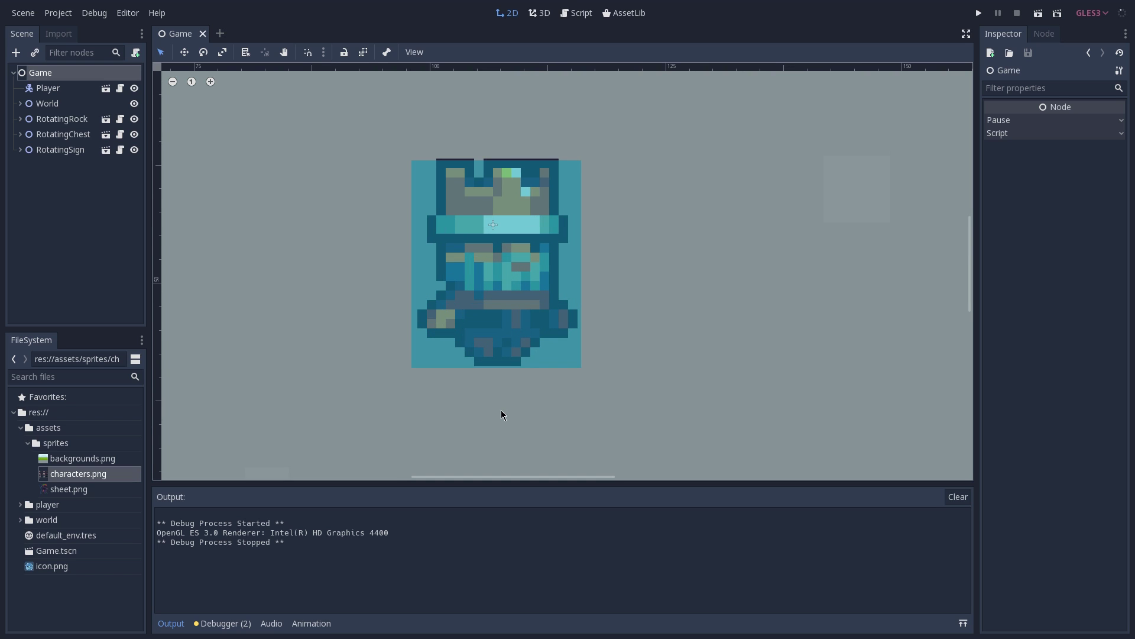
scroll(501, 410, "down", 1)
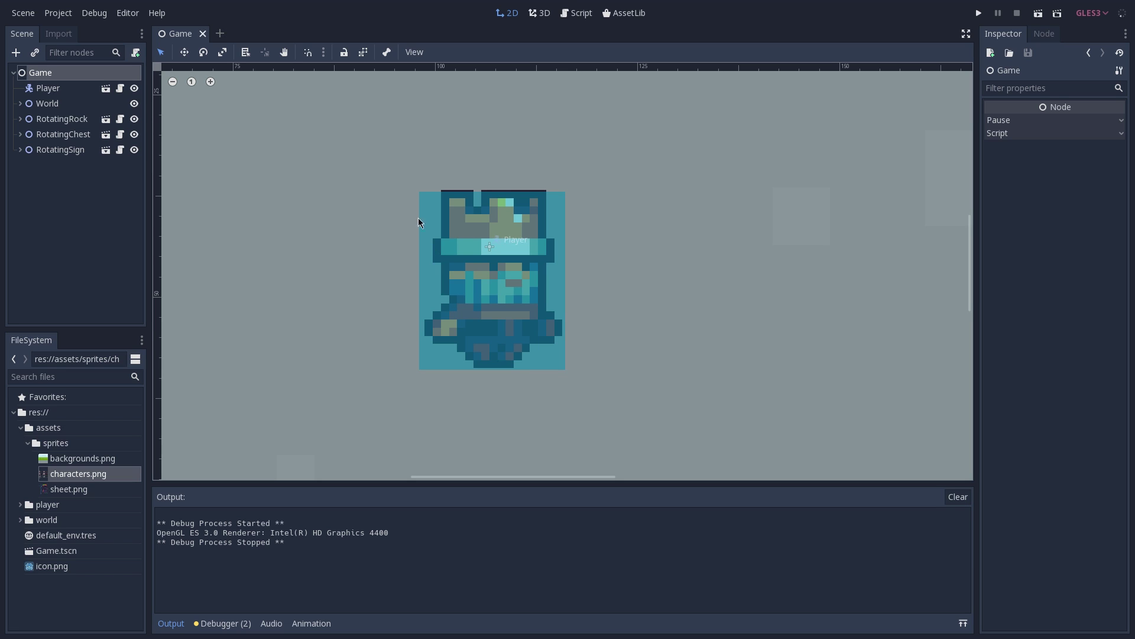
left_click(104, 93)
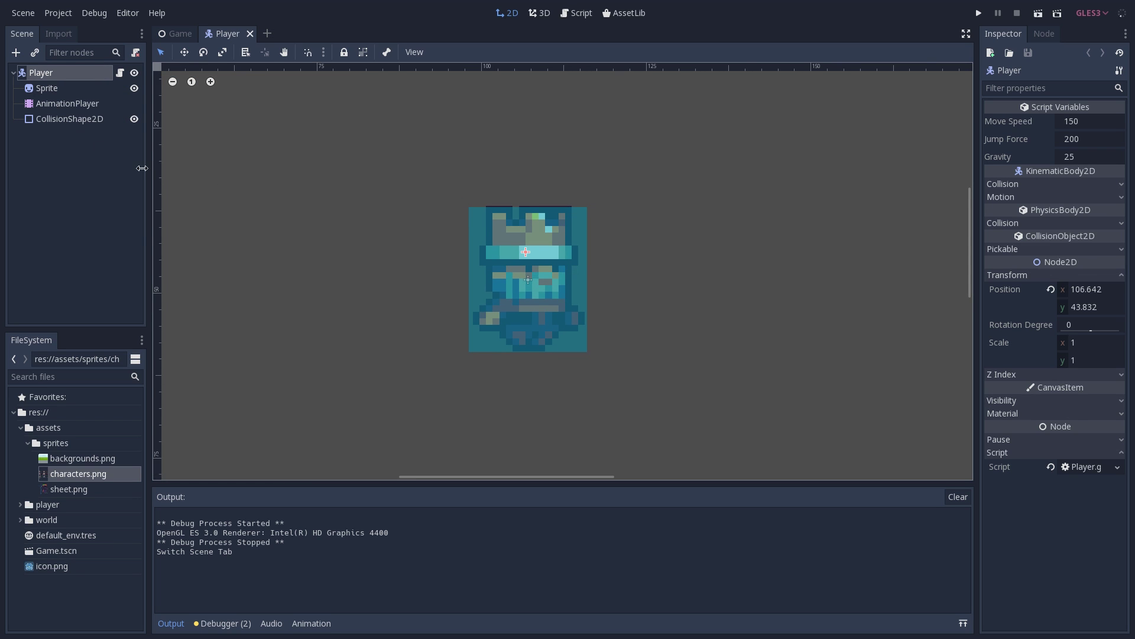
Select the player's CollisionShape2D, try Extents x 25, then undo it back to 9 by 11.
left_click(74, 119)
scroll(527, 220, "up", 2)
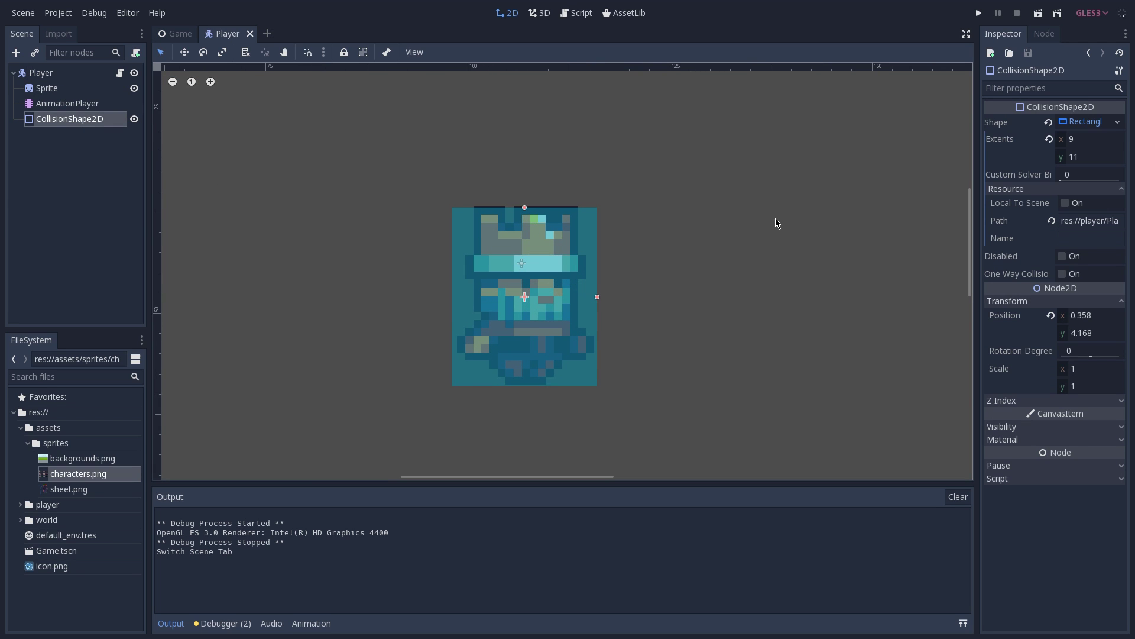
left_click(1093, 142)
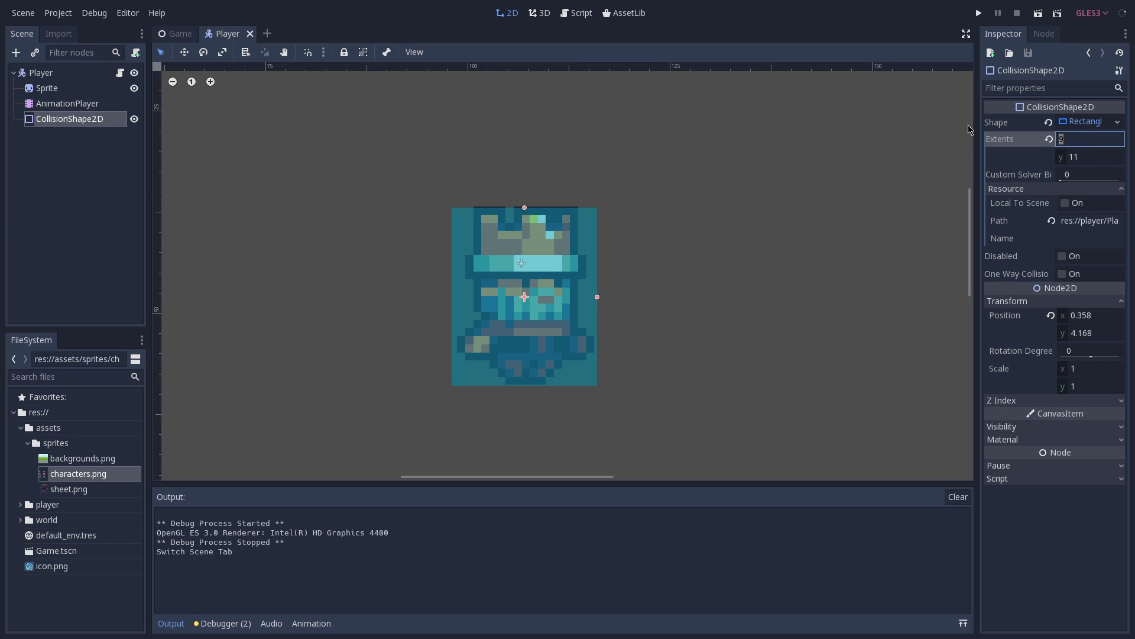
type("25")
key("Return")
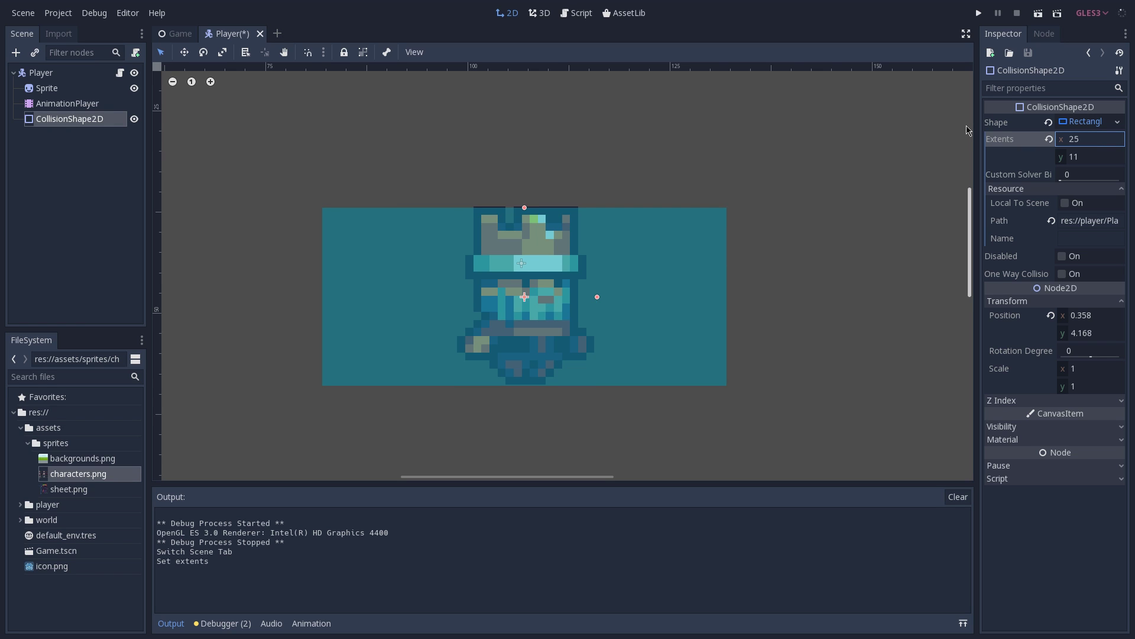
key("ctrl+z")
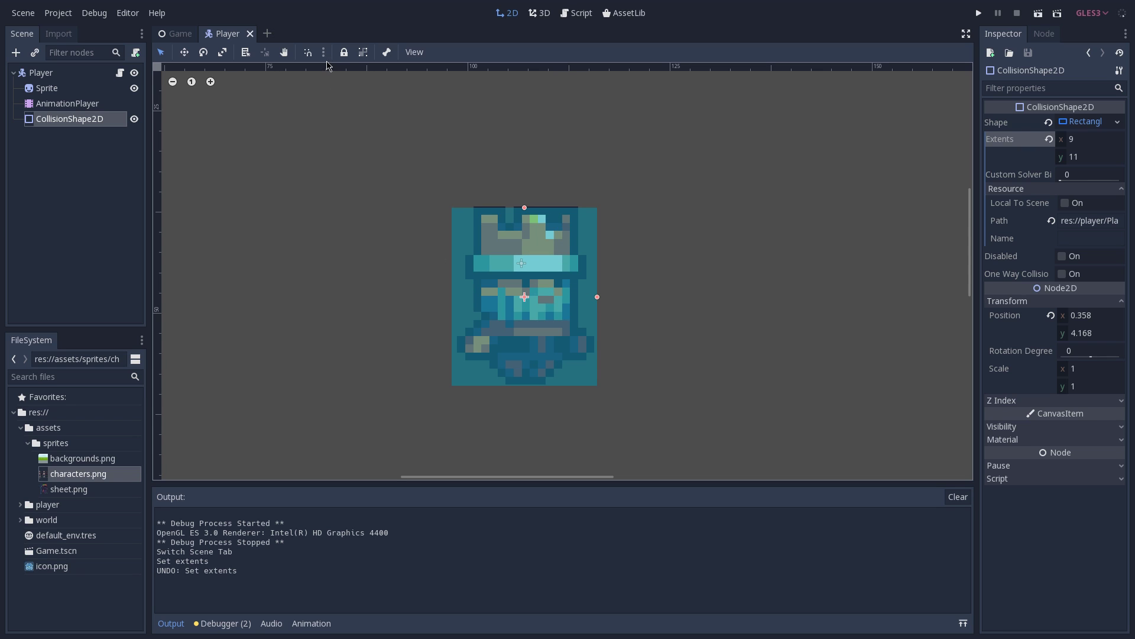
left_click(324, 54)
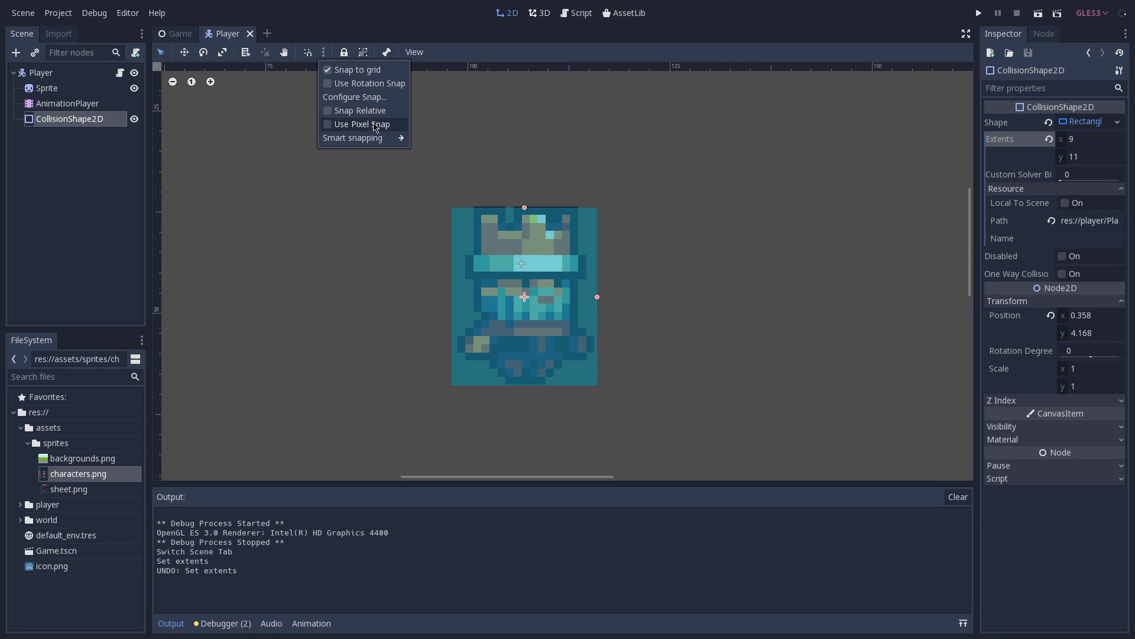
Enable Use Pixel Snap, adjust the collision shape's top edge, and save the Player scene.
left_click(525, 207)
mouse_move(524, 207)
left_mouse_down()
mouse_move(524, 177)
mouse_move(525, 213)
mouse_move(525, 179)
mouse_move(527, 218)
mouse_move(528, 182)
mouse_move(539, 208)
left_mouse_up()
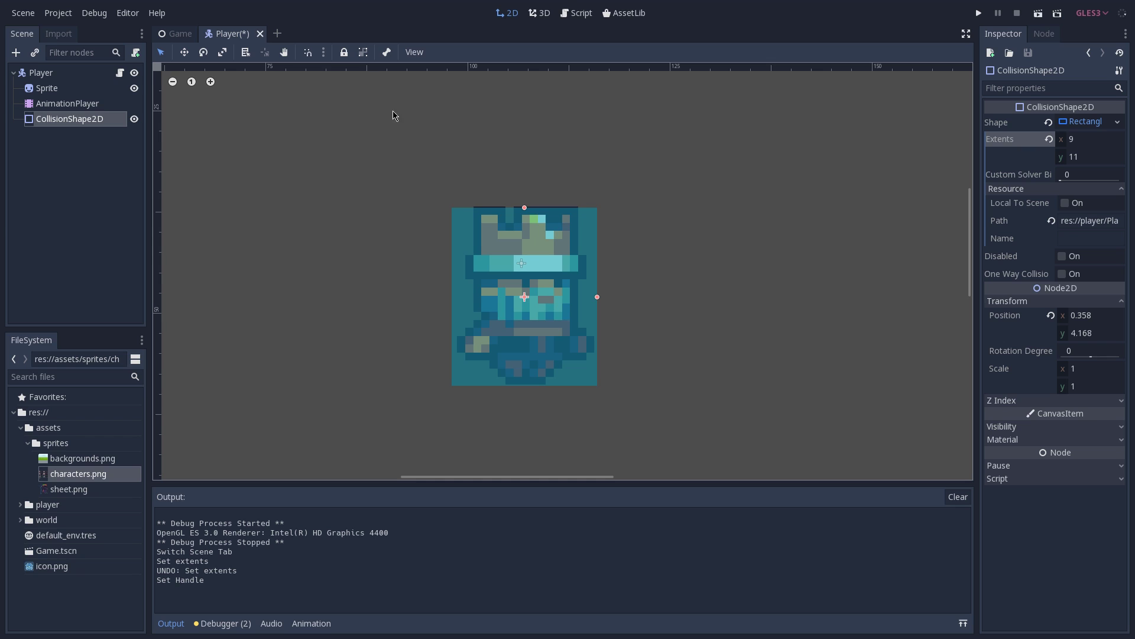
left_click(324, 52)
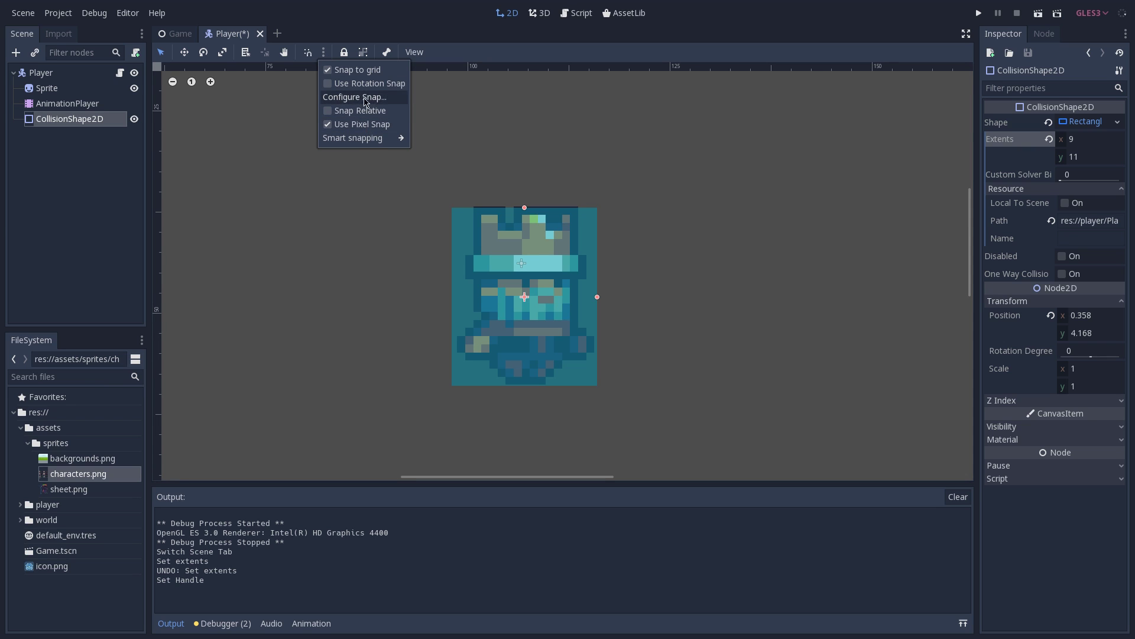
left_click(307, 54)
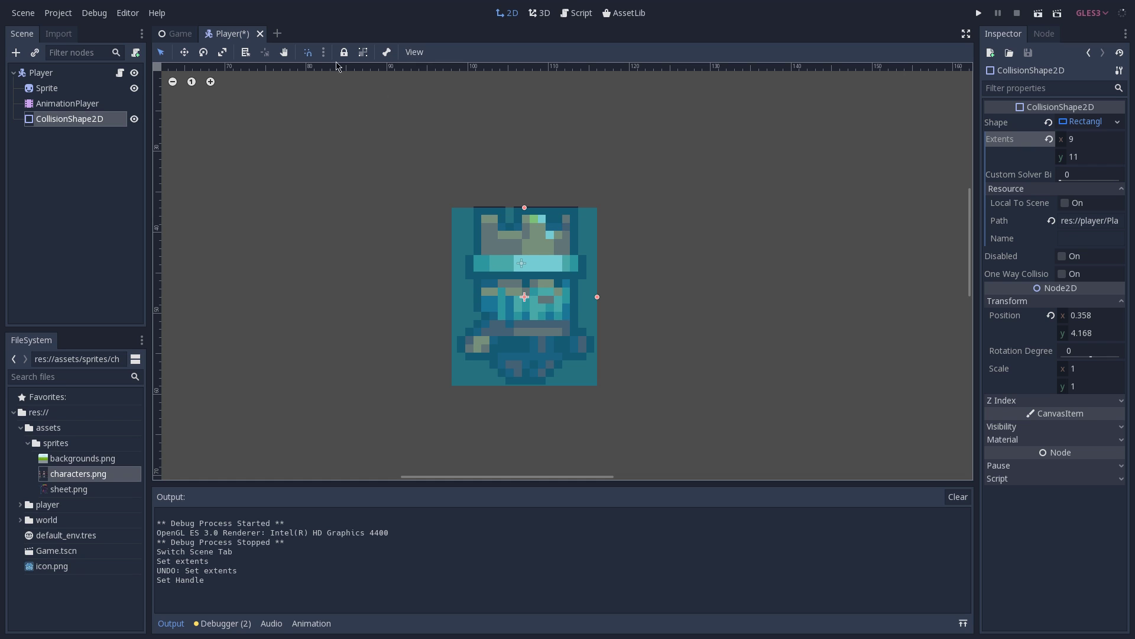
left_click(324, 52)
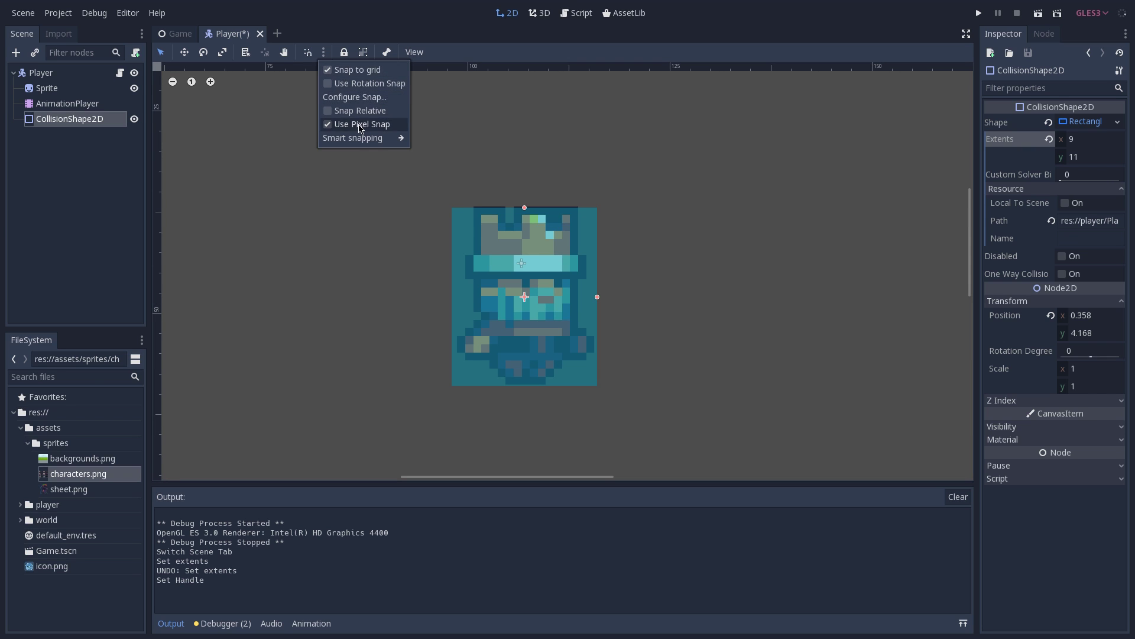
scroll(509, 222, "down", 1)
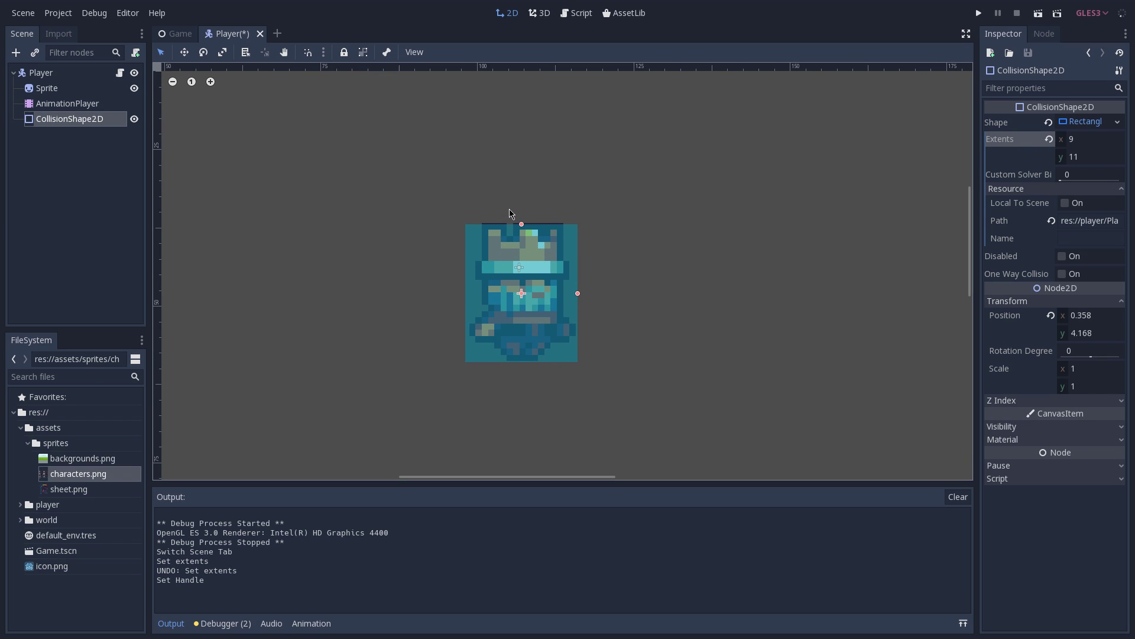
key("ctrl+s")
In the Game scene, select World's TileMap and open its Tile Set in a maximized editor.
left_click(177, 34)
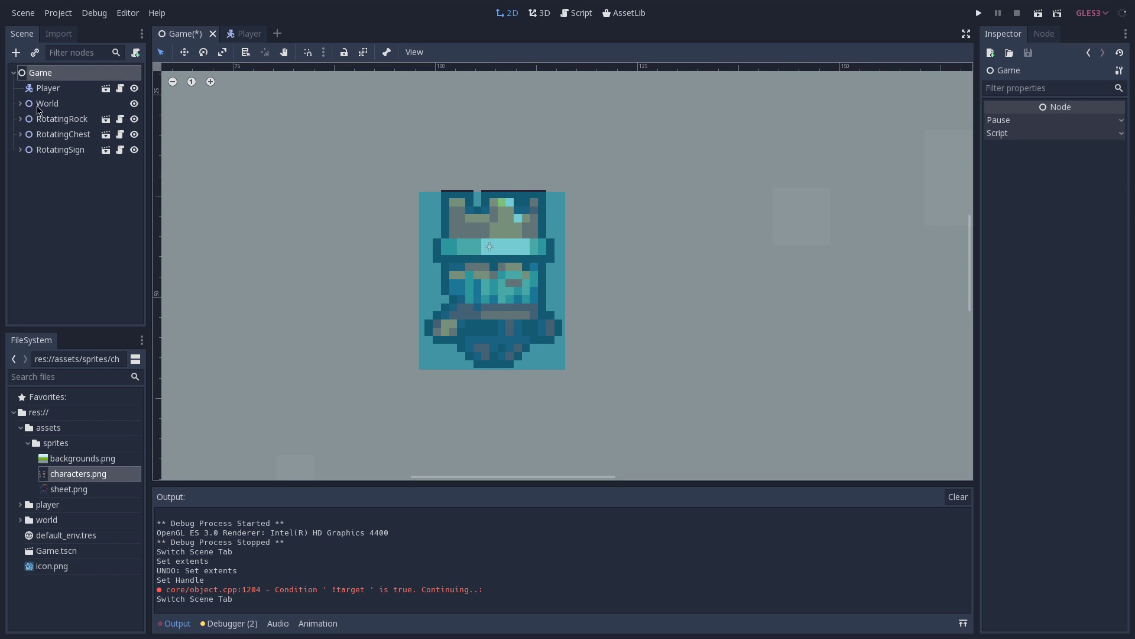
left_click(21, 104)
left_click(68, 181)
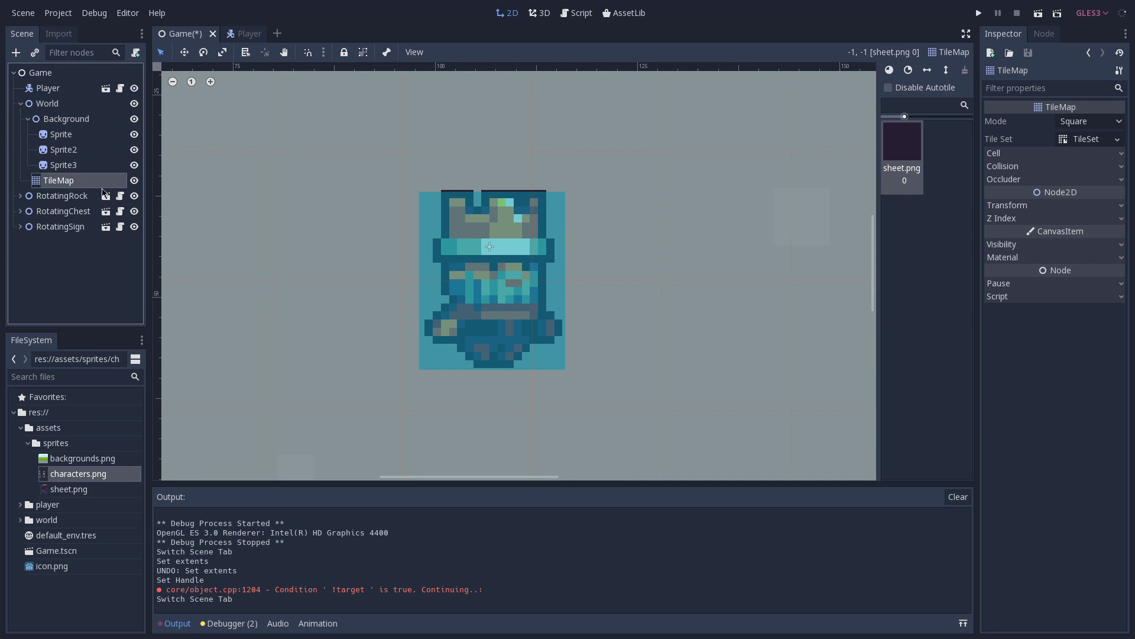
scroll(346, 281, "down", 9)
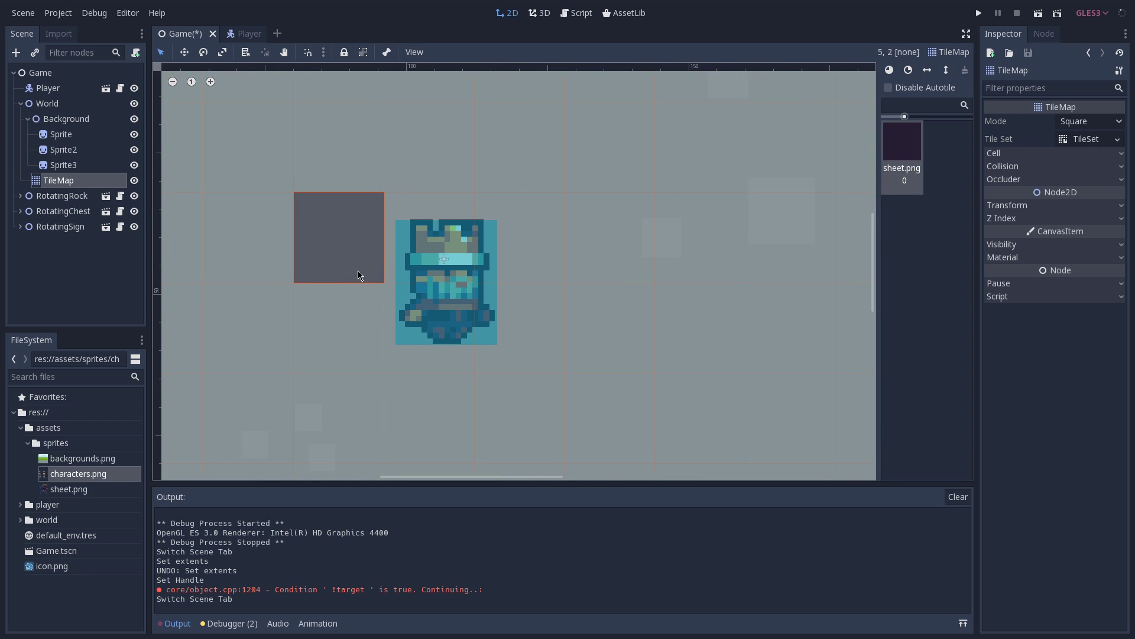
middle_click_drag(356, 274, 430, 278)
scroll(515, 255, "down", 2)
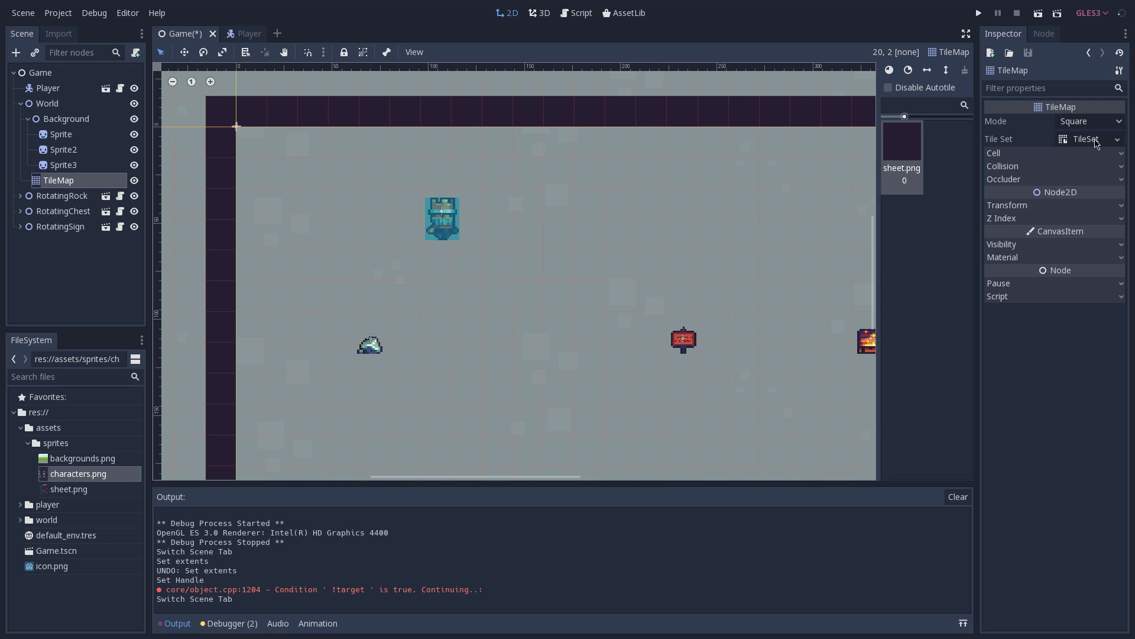
left_click(1095, 139)
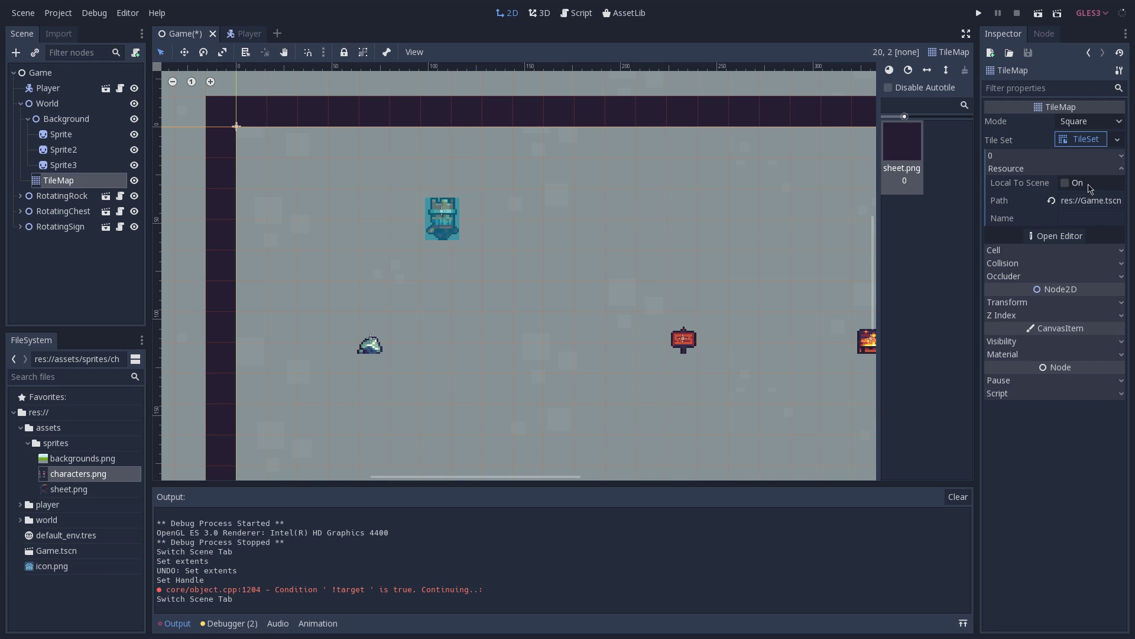
left_click(1056, 240)
left_click(963, 622)
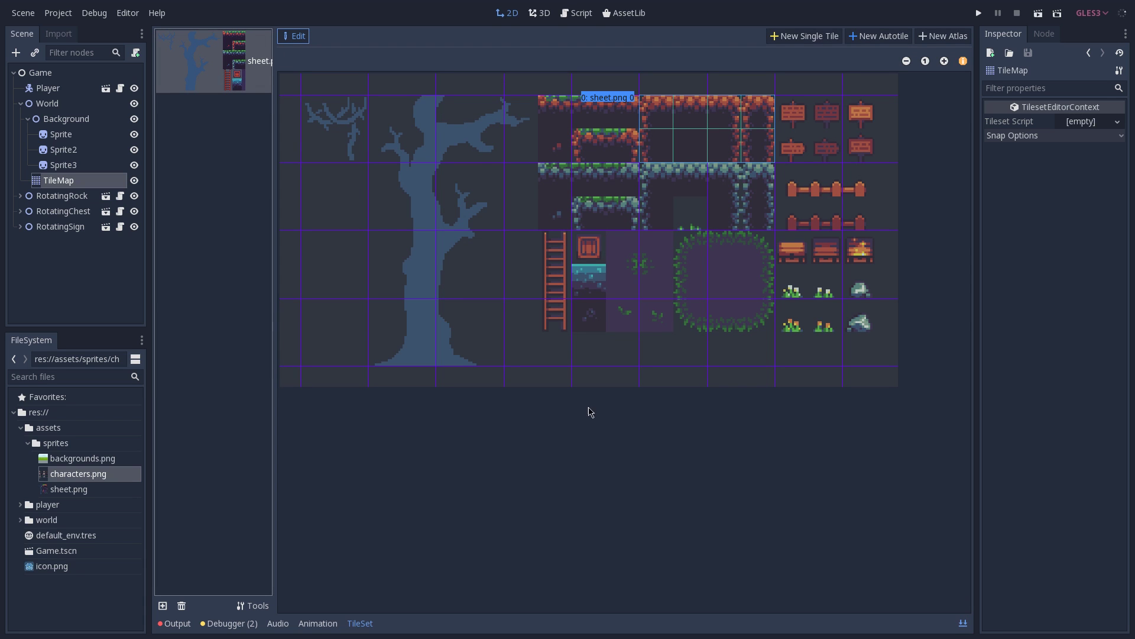
Select the sheet.png autotile in Collision mode and pick a top-row cell, keeping grid snap on.
left_click(686, 130)
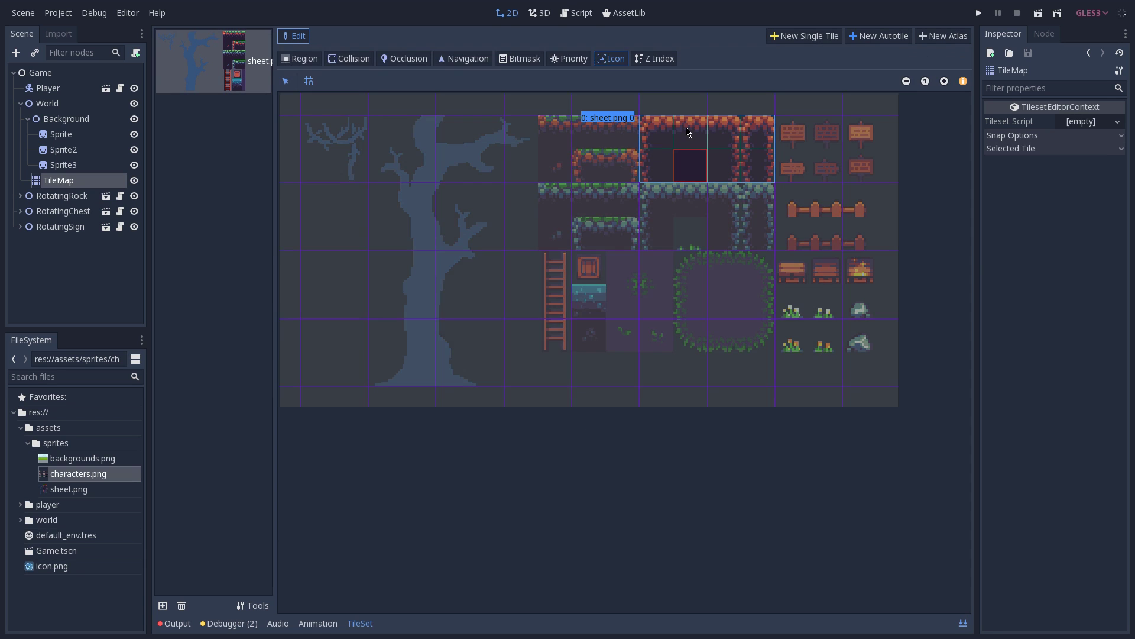
left_click(349, 58)
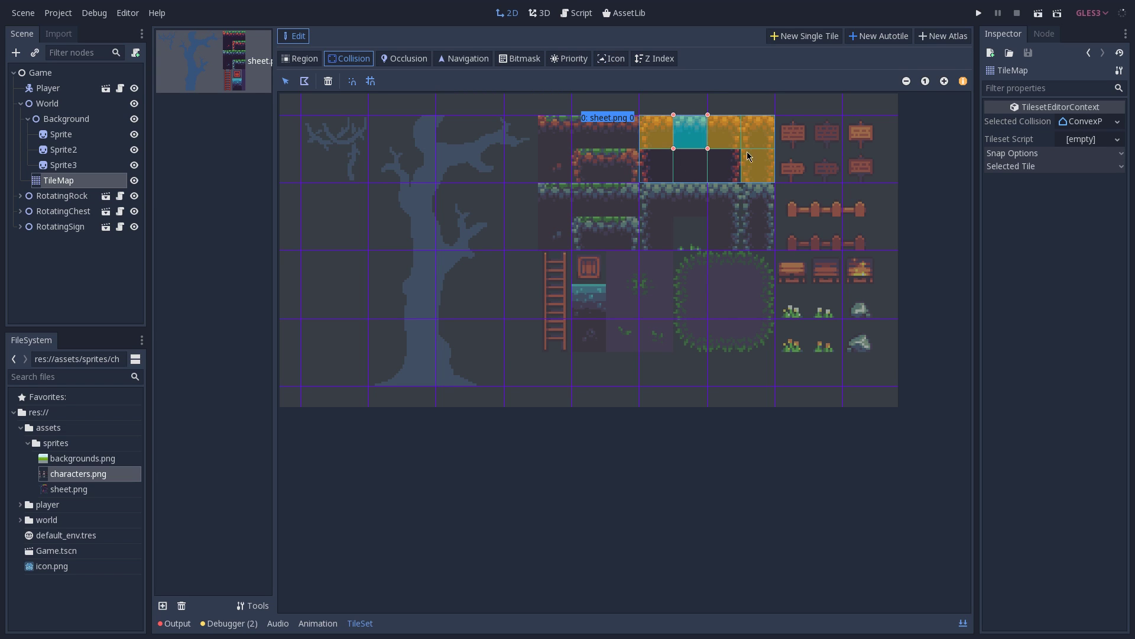
left_click(762, 137)
left_click(689, 145)
left_click(371, 81)
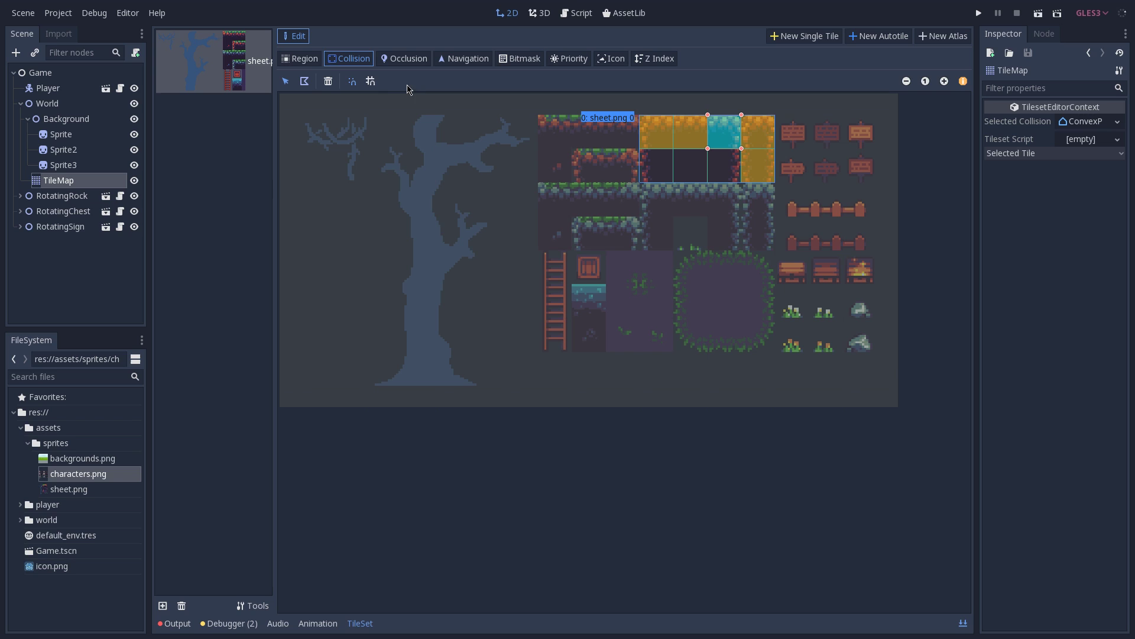
left_click(370, 81)
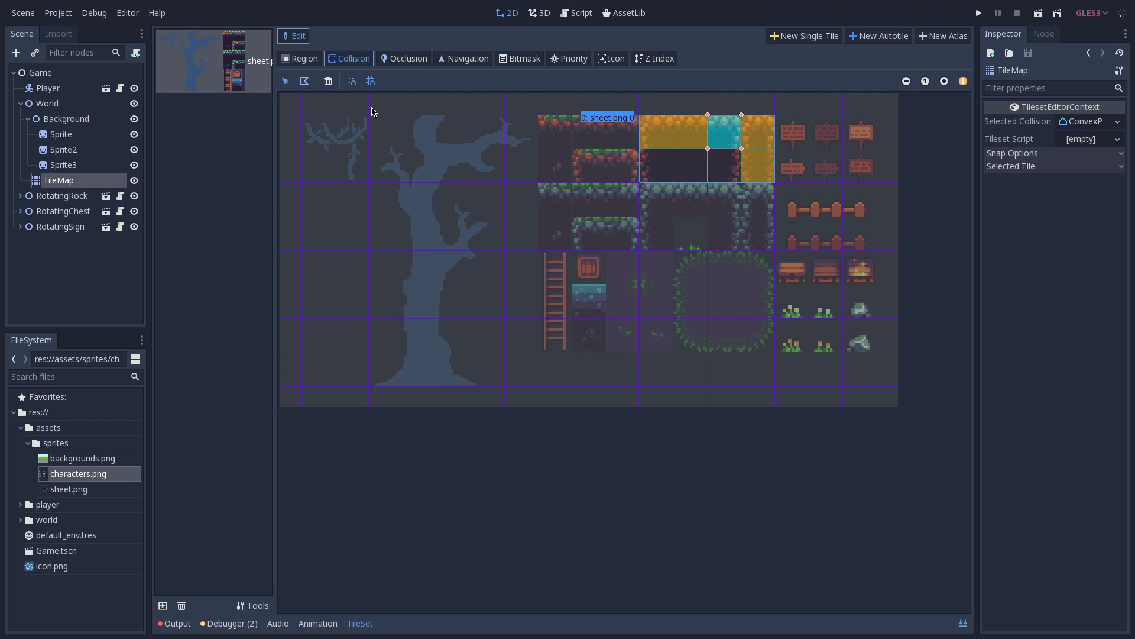
Delete the cell's existing collision polygon and draw a new four-point polygon.
left_click(328, 81)
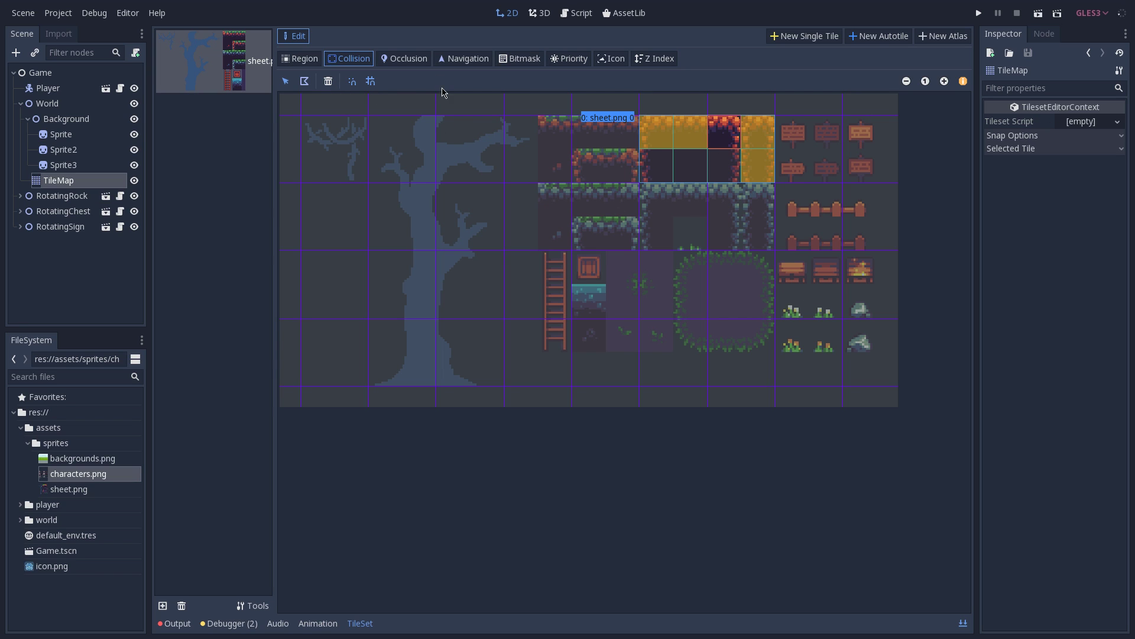
left_click(305, 81)
left_click(741, 147)
left_click(708, 115)
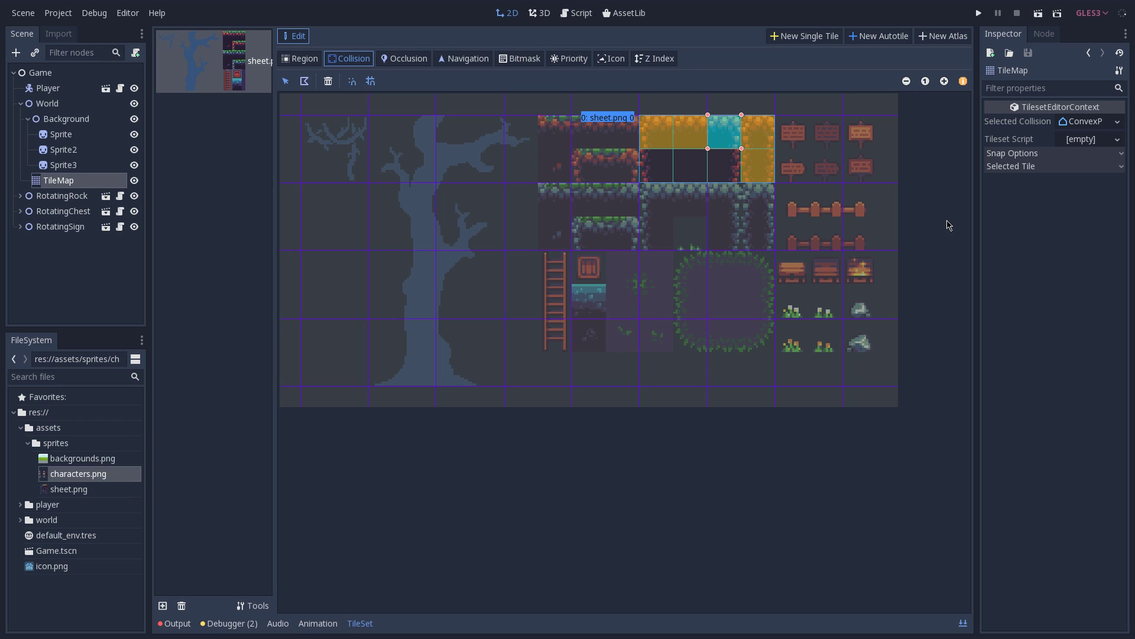